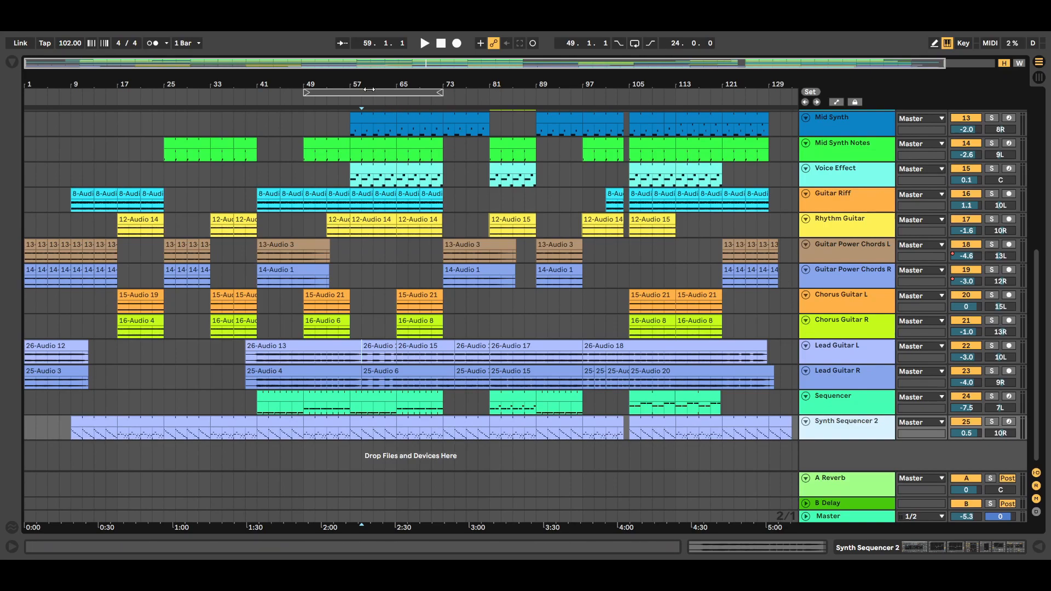
Step: Play the arrangement from bar 49 with the section up to bar 73 selected, and stop after a few bars
{"action": "left_click", "coordinate": [370, 92]}
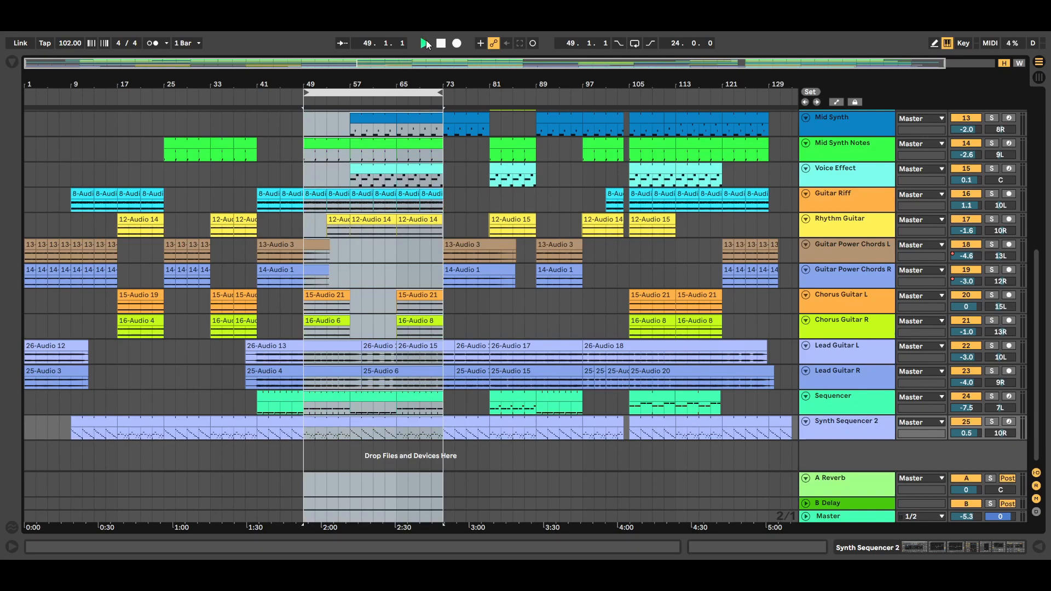
{"action": "left_click", "coordinate": [426, 42]}
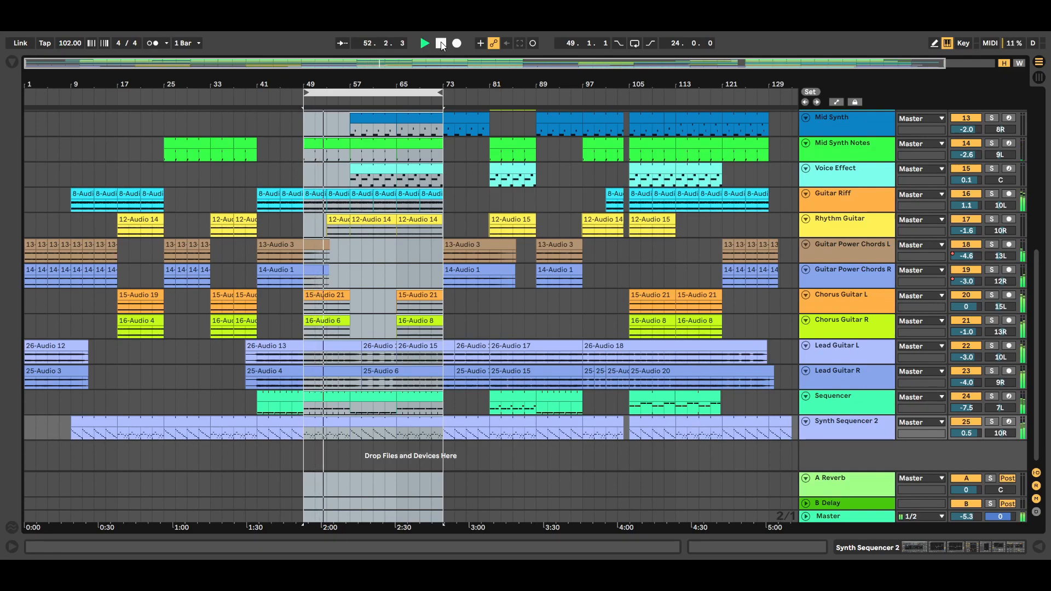
{"action": "left_click", "coordinate": [441, 43]}
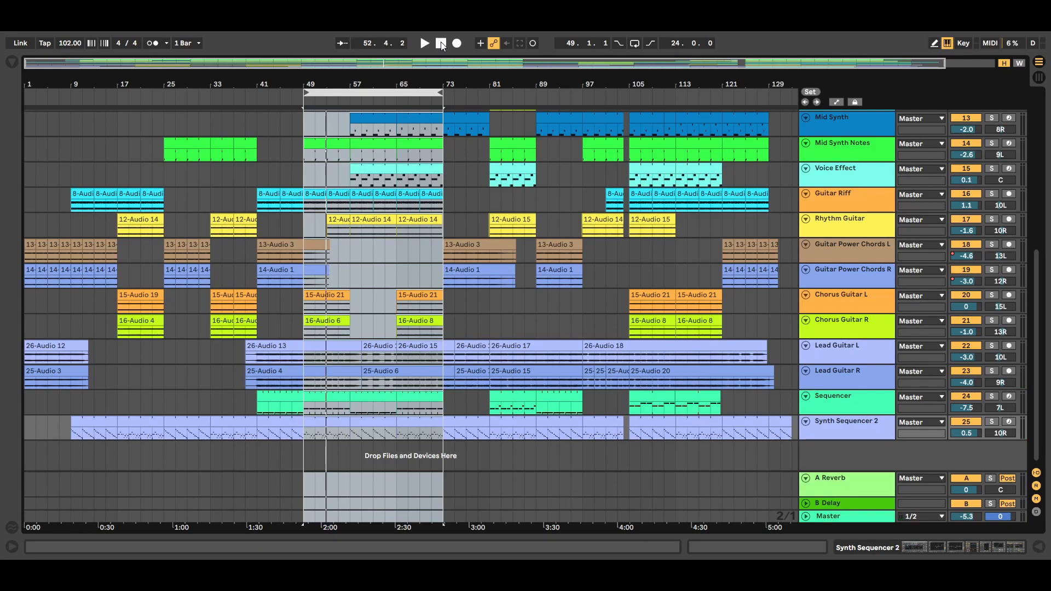
Step: Review the two sequencer tracks and the drum tracks from Kick to Cymbols in the arrangement
{"action": "left_click", "coordinate": [834, 410]}
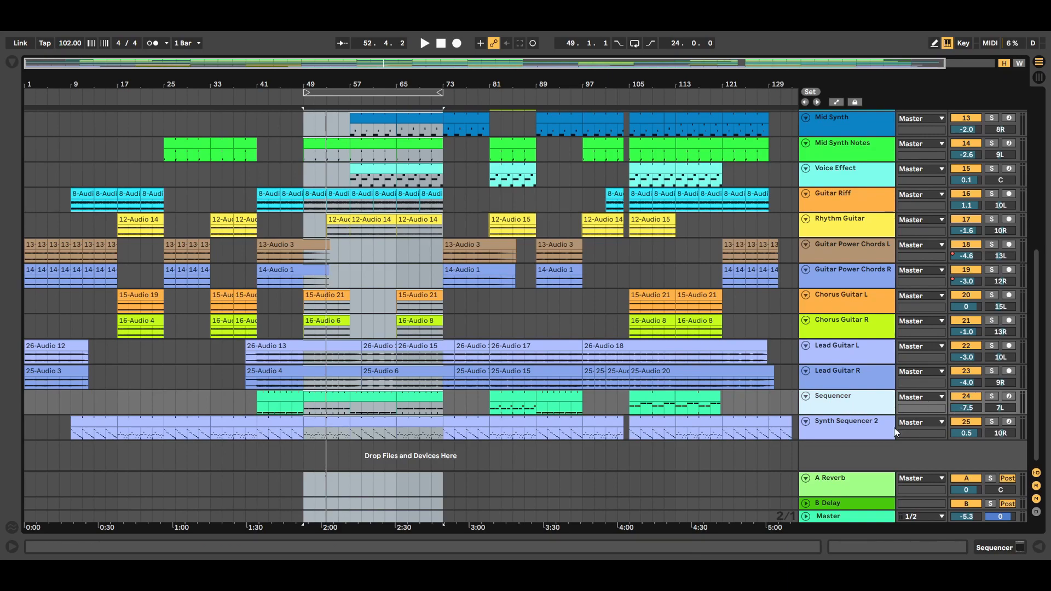
{"action": "left_click", "coordinate": [870, 429]}
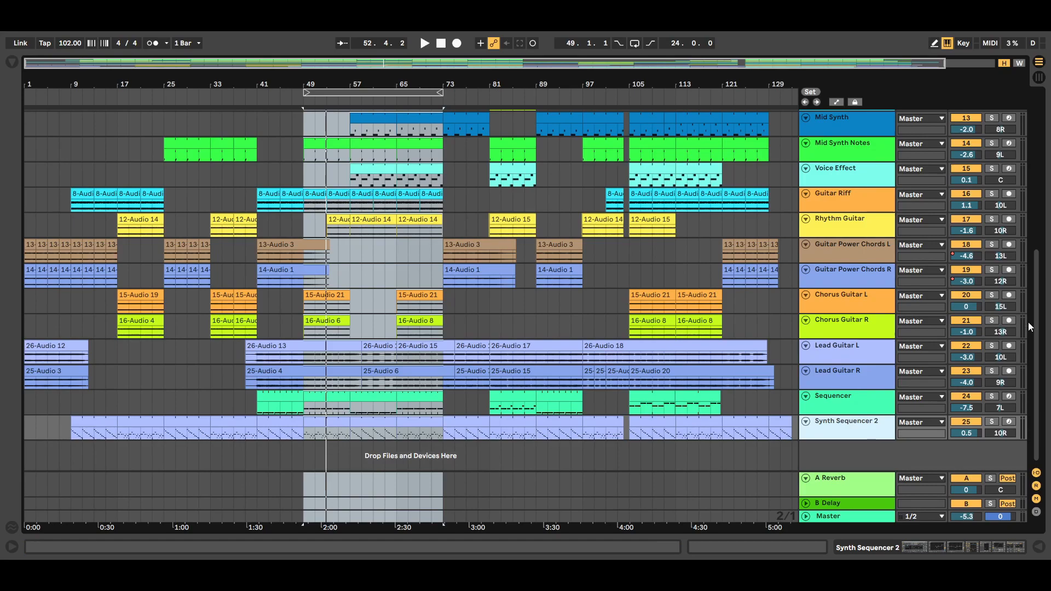
{"action": "left_click_drag", "start_coordinate": [1036, 323], "coordinate": [1027, 142]}
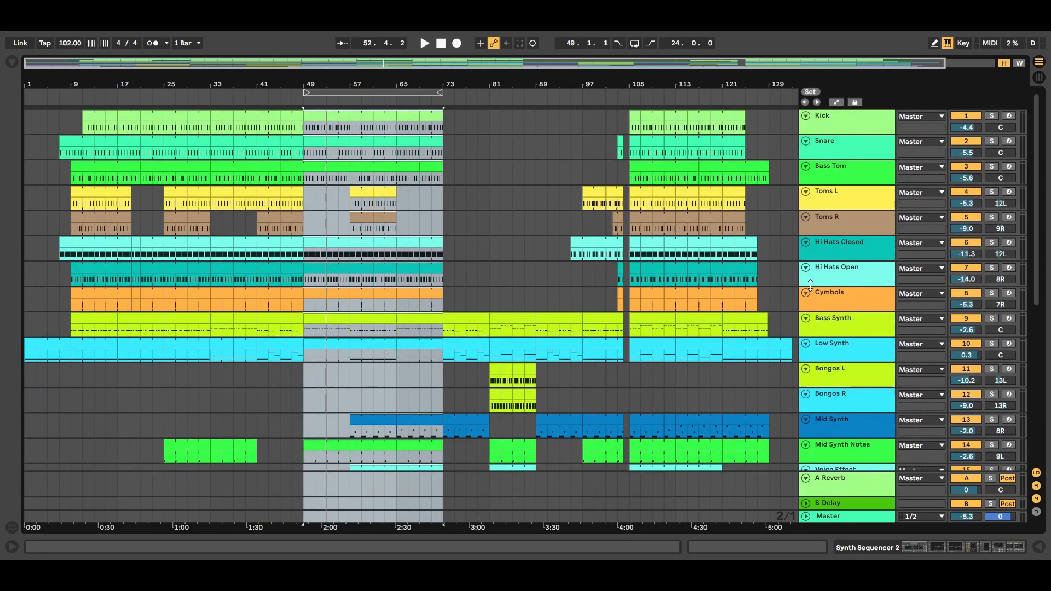
{"action": "left_click", "coordinate": [835, 304]}
{"action": "left_click", "coordinate": [862, 120]}
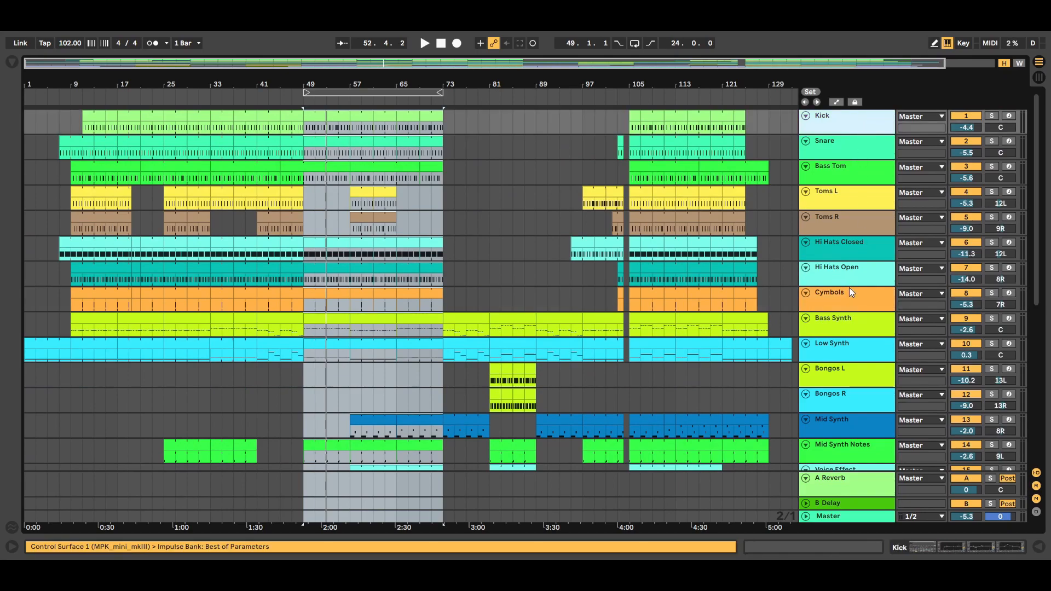
{"action": "left_click", "coordinate": [850, 310]}
Step: Review the Bass Synth, Low Synth, Bongos L, Bongos R and Mid Synth tracks one after another
{"action": "scroll", "coordinate": [1036, 113], "scroll_direction": "down", "scroll_amount": 3}
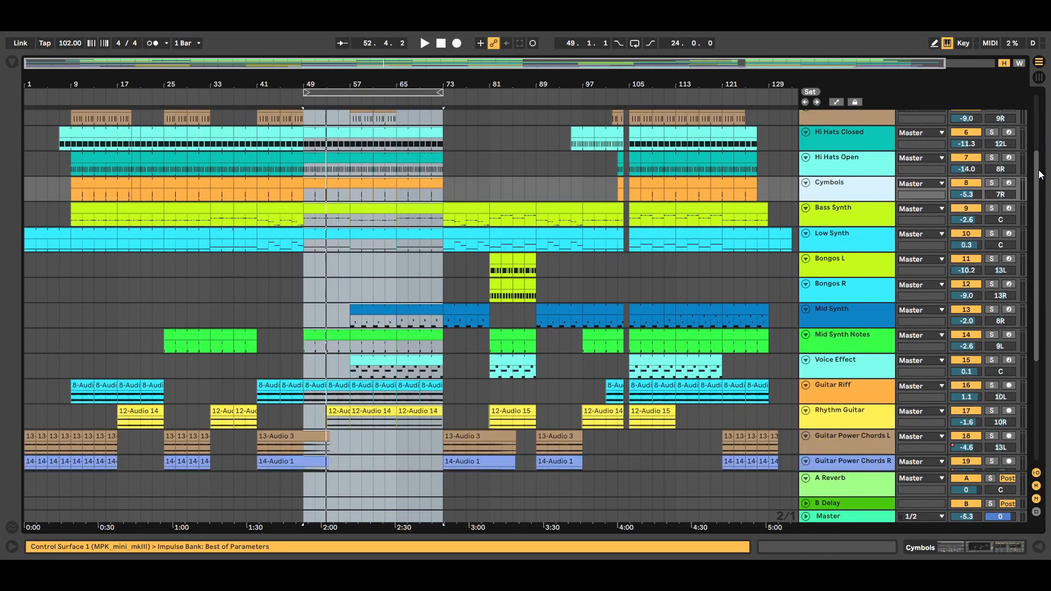
{"action": "left_click", "coordinate": [854, 215]}
{"action": "left_click", "coordinate": [852, 242]}
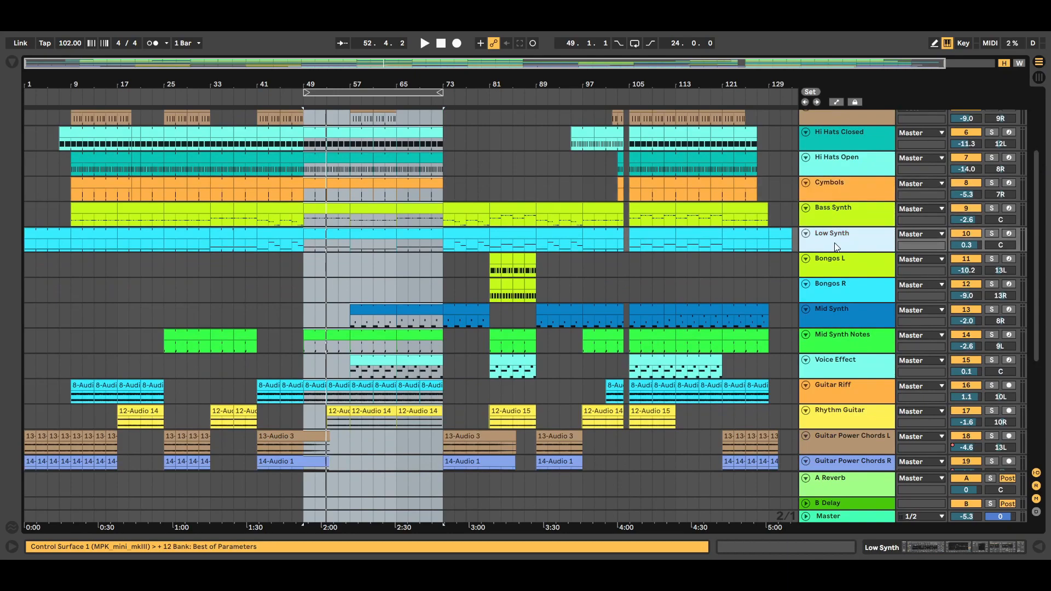
{"action": "left_click", "coordinate": [852, 263]}
{"action": "left_click", "coordinate": [852, 291]}
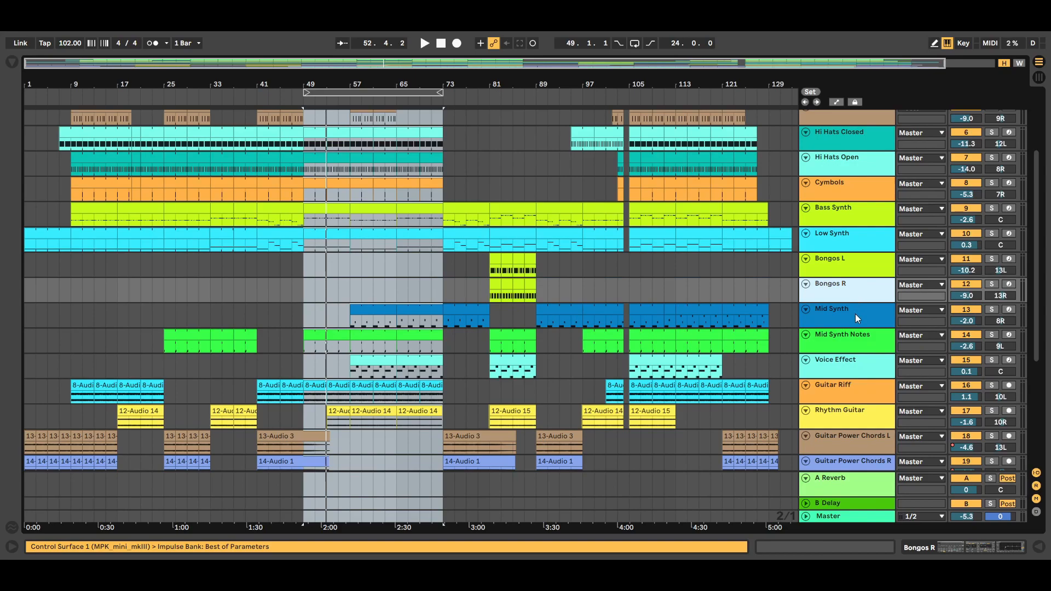
{"action": "left_click", "coordinate": [855, 314]}
Step: Compare the Sequencer and Synth Sequencer 2 tracks at the end of the track list
{"action": "left_click_drag", "start_coordinate": [1035, 231], "coordinate": [1037, 331]}
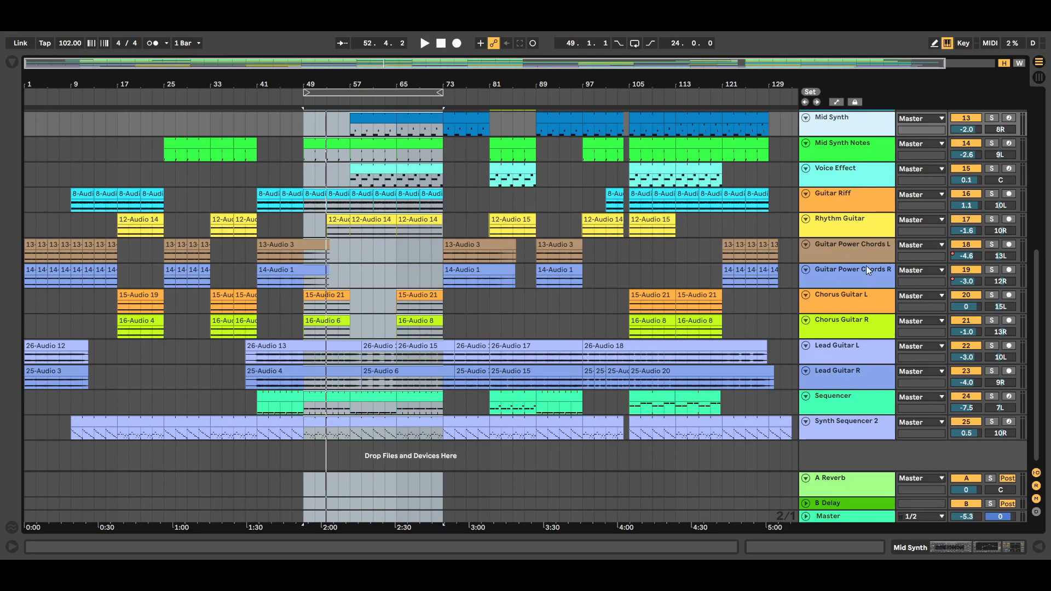
{"action": "left_click", "coordinate": [853, 397]}
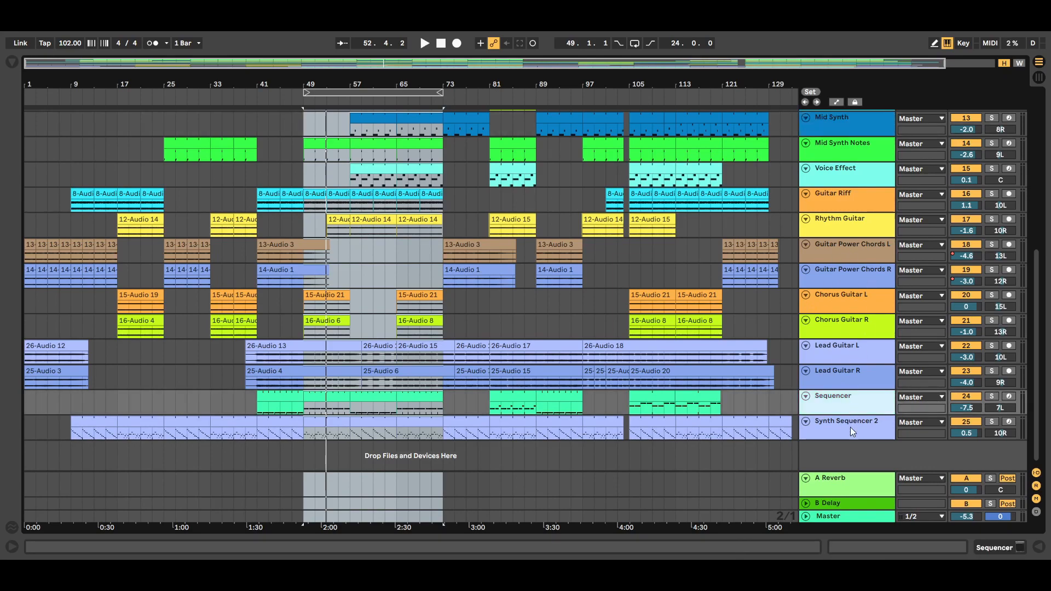
{"action": "left_click", "coordinate": [852, 431]}
{"action": "left_click", "coordinate": [853, 404]}
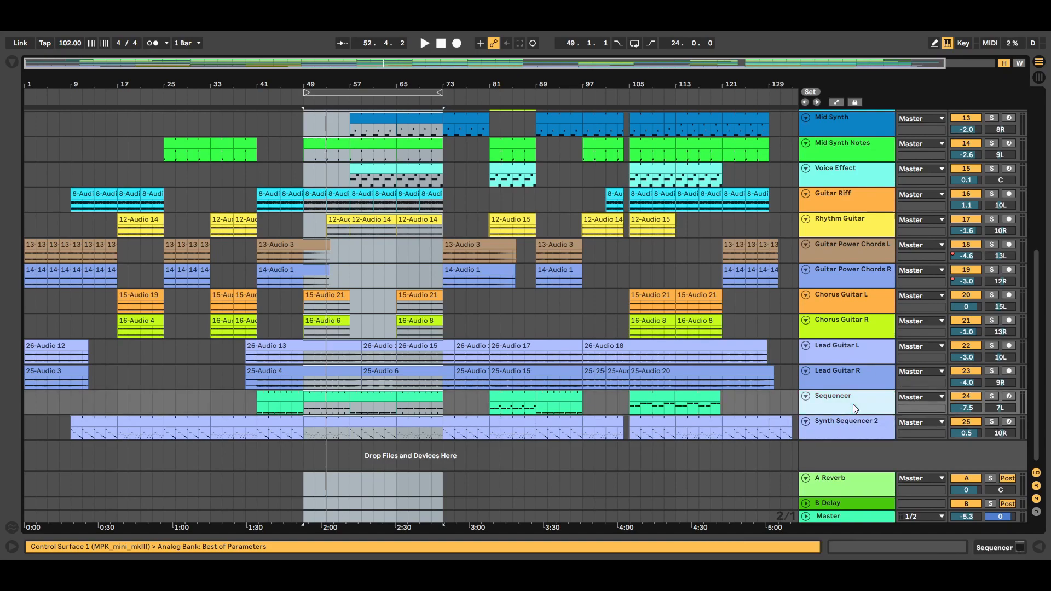
{"action": "left_click", "coordinate": [853, 424]}
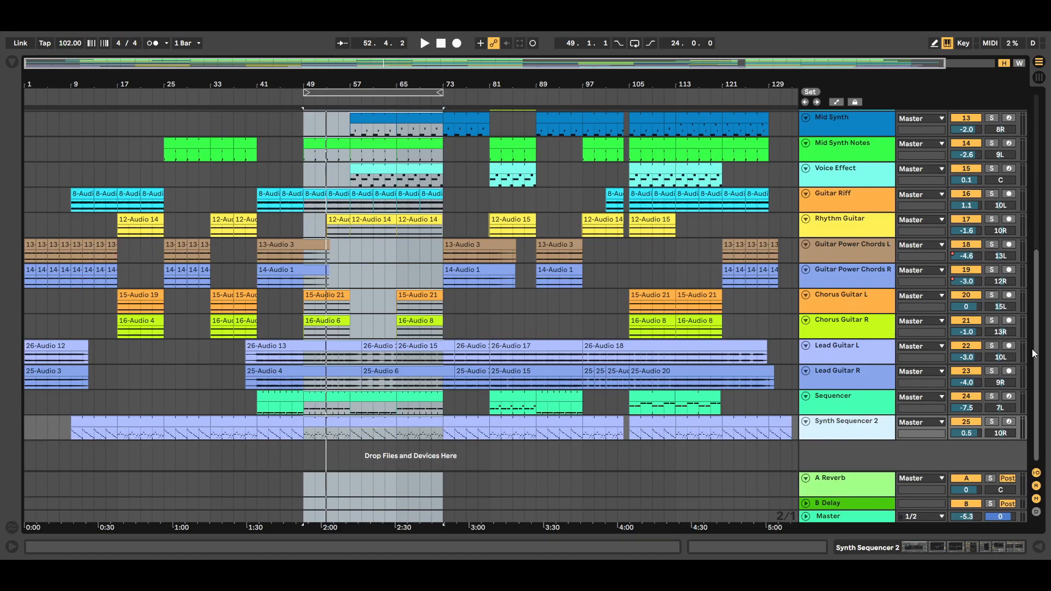
{"action": "left_click_drag", "start_coordinate": [1036, 324], "coordinate": [1024, 349]}
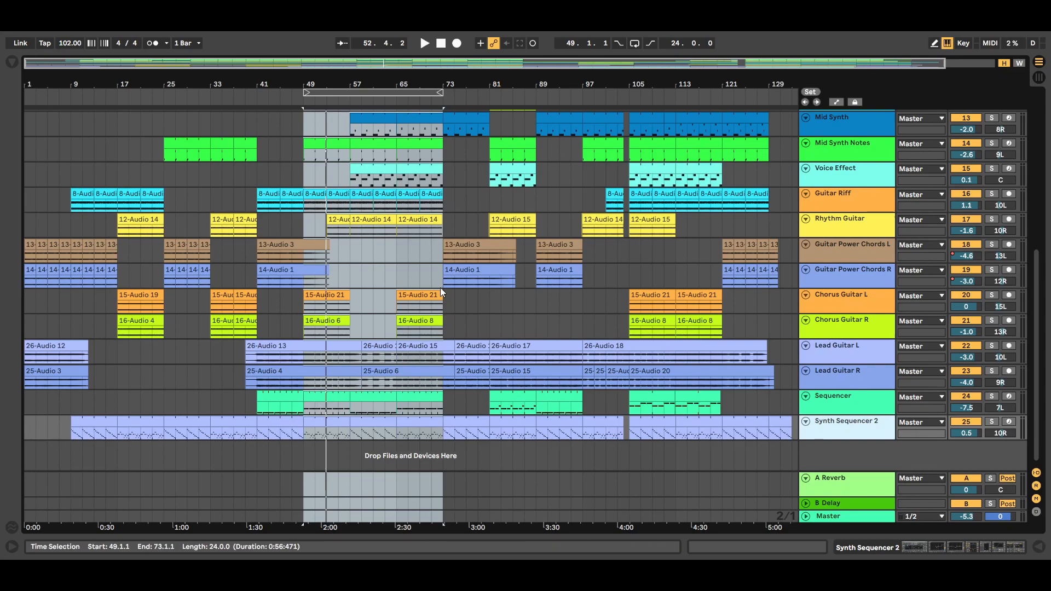
Step: Turn on looping for bars 49 to 73 and audition the Sequencer track soloed, stopping after a few bars
{"action": "left_click", "coordinate": [368, 91]}
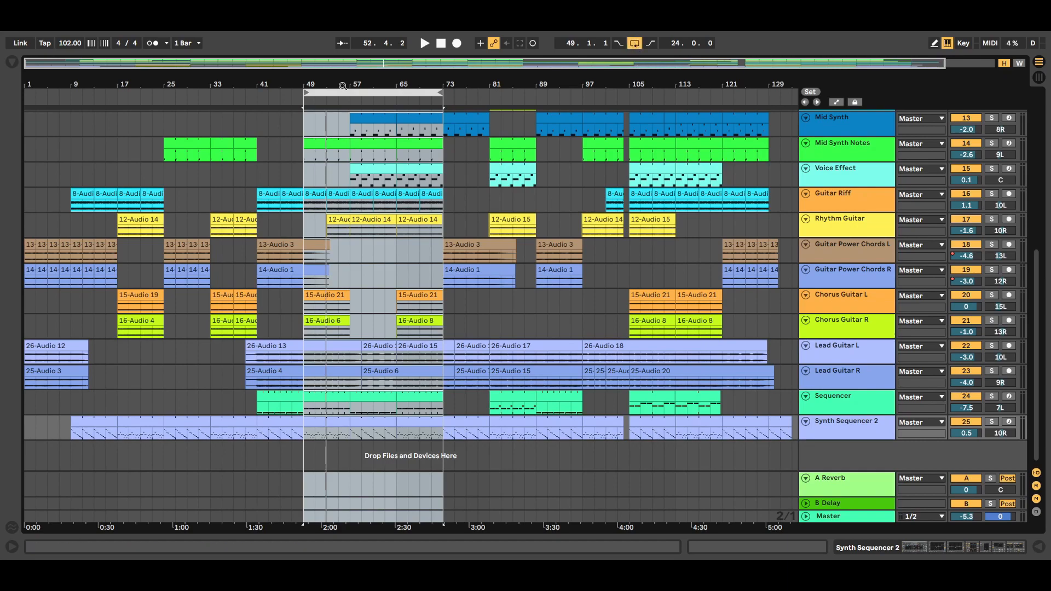
{"action": "left_click", "coordinate": [330, 408]}
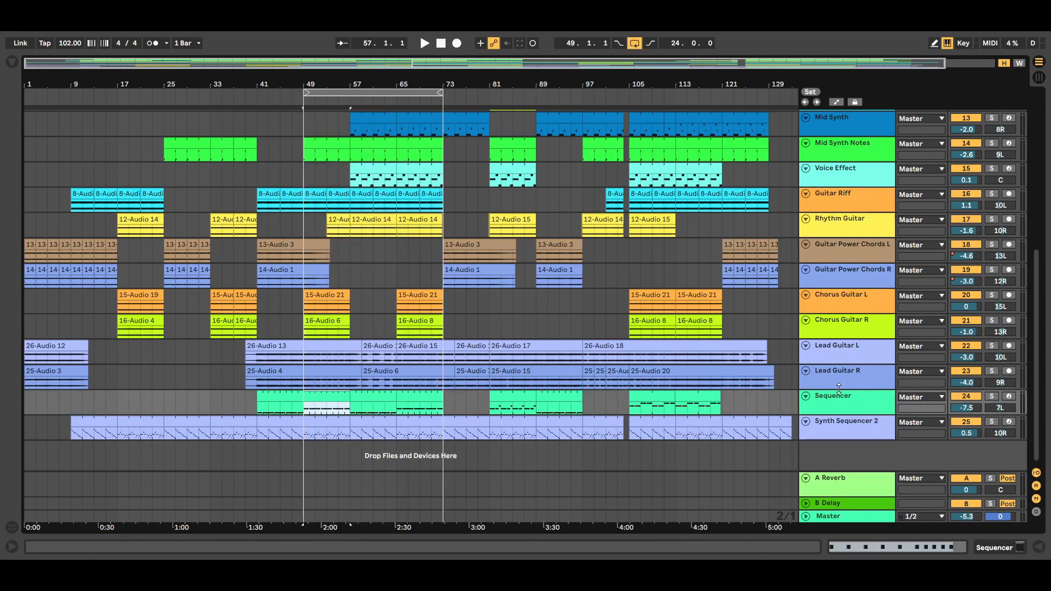
{"action": "left_click", "coordinate": [992, 396]}
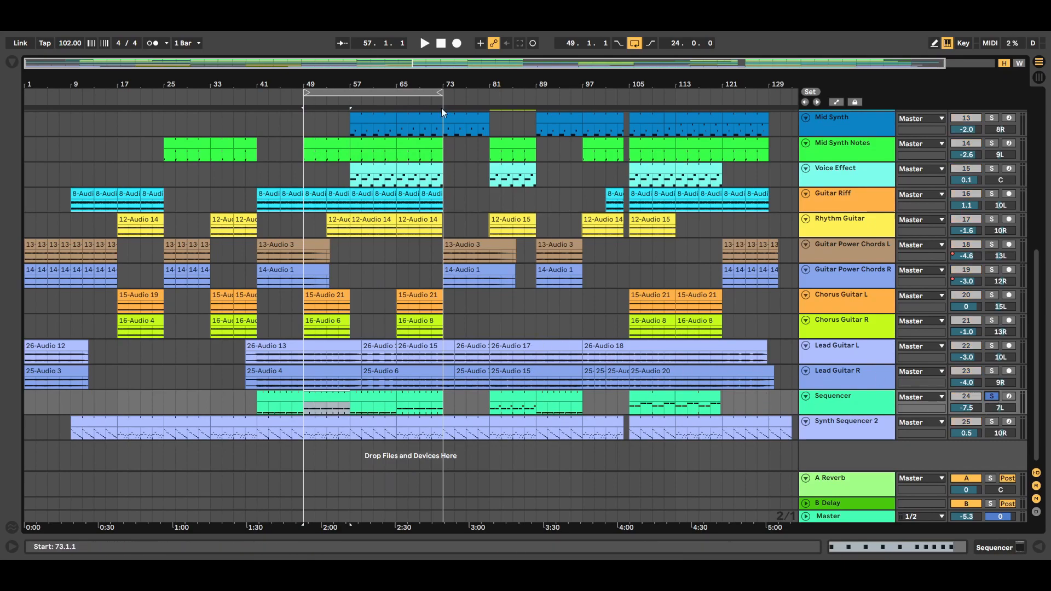
{"action": "left_click", "coordinate": [424, 43]}
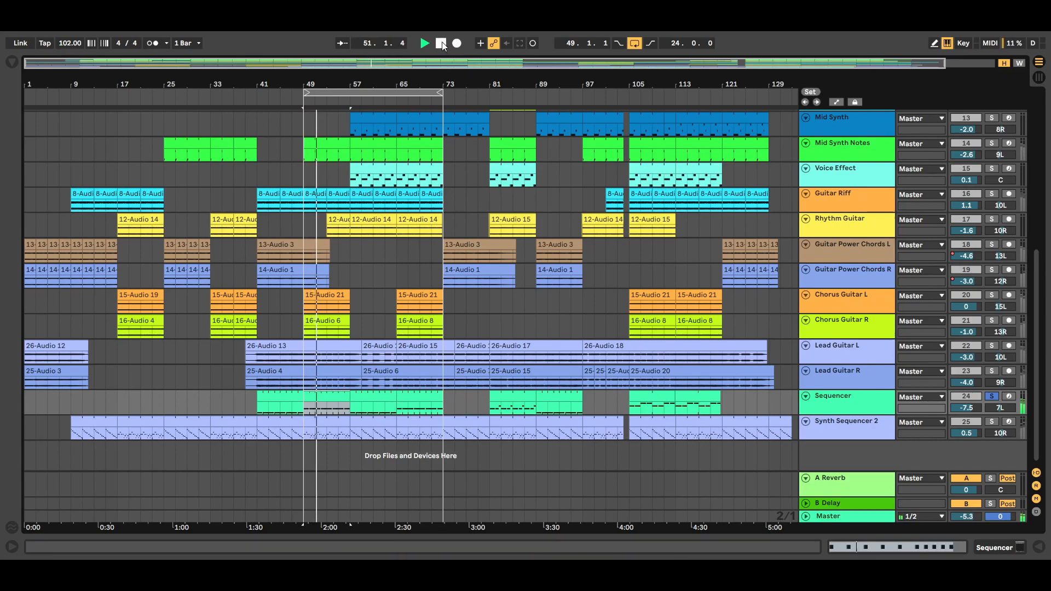
{"action": "left_click", "coordinate": [441, 44]}
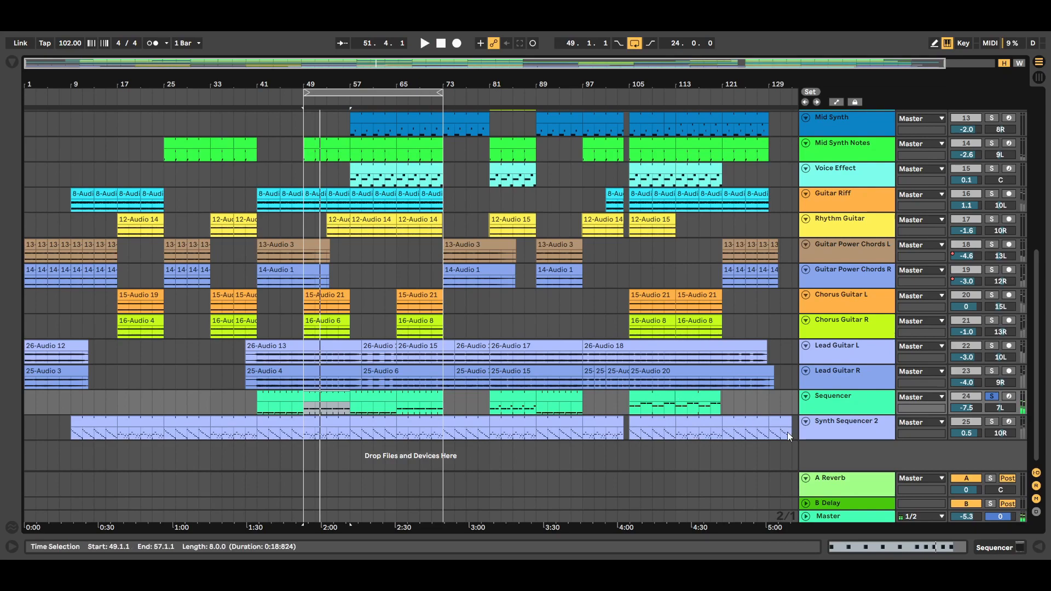
Step: Examine the notes of the Sequencer clips starting at bars 49 and 41, closing the note editor after each
{"action": "double_click", "coordinate": [339, 396]}
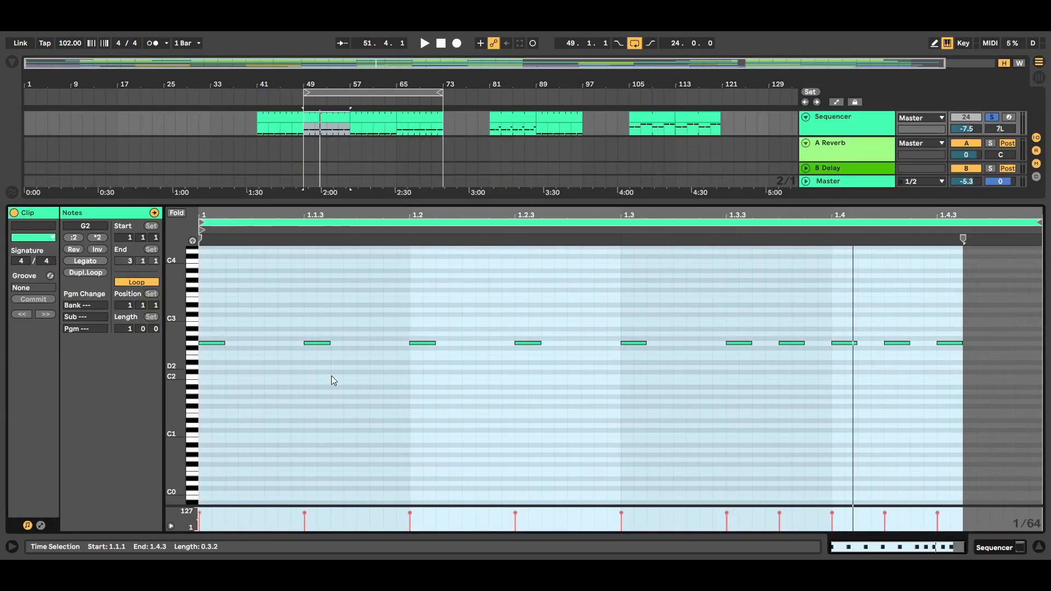
{"action": "left_click", "coordinate": [1039, 548]}
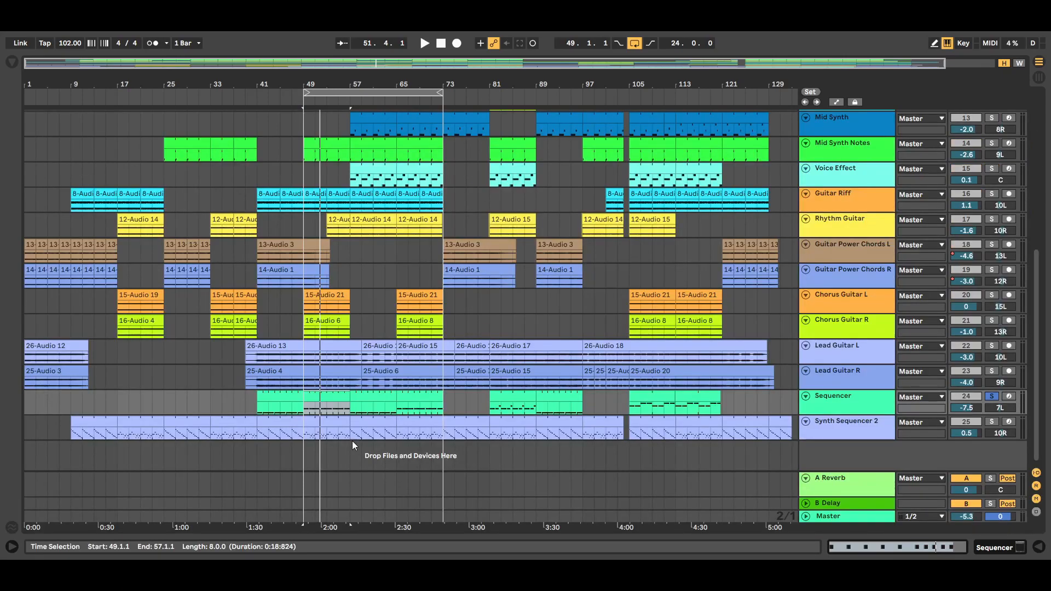
{"action": "double_click", "coordinate": [284, 397]}
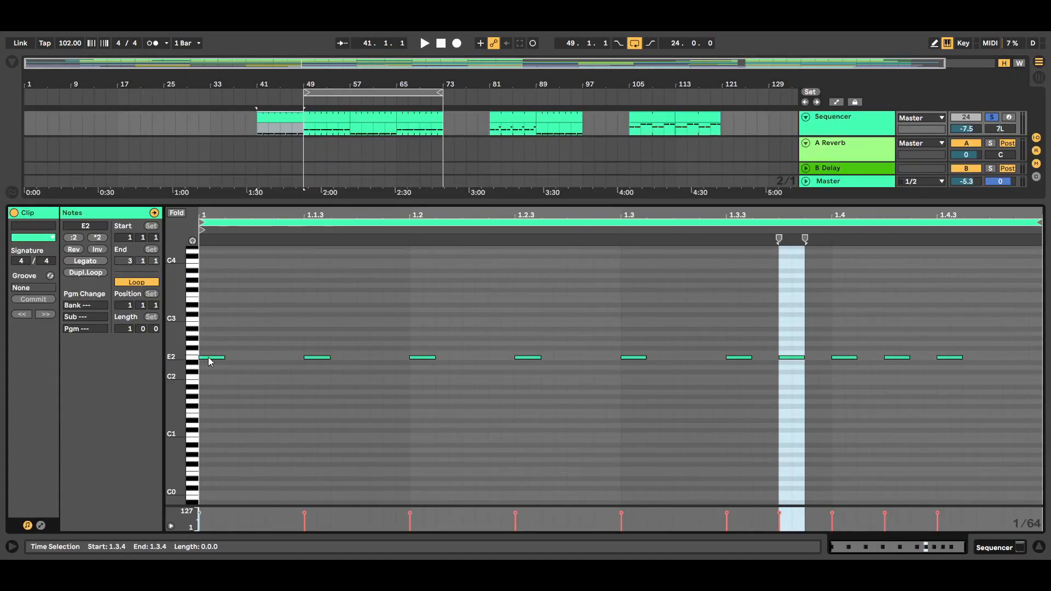
{"action": "left_click", "coordinate": [1038, 547]}
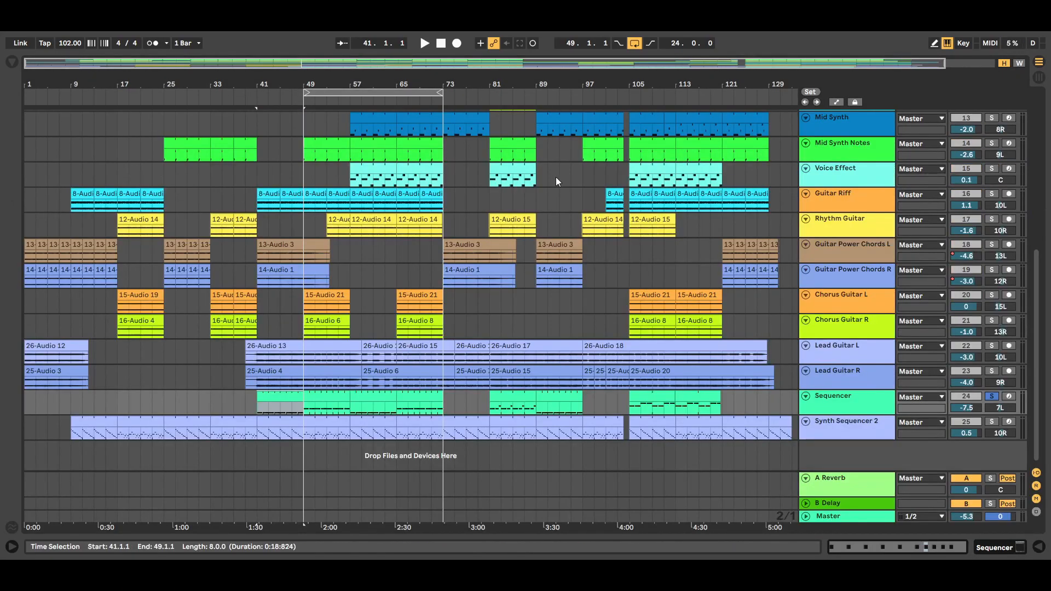
Step: Set the loop range to bars 41 to 57 and select that time range
{"action": "left_click", "coordinate": [307, 93]}
{"action": "left_click_drag", "start_coordinate": [307, 93], "coordinate": [257, 93]}
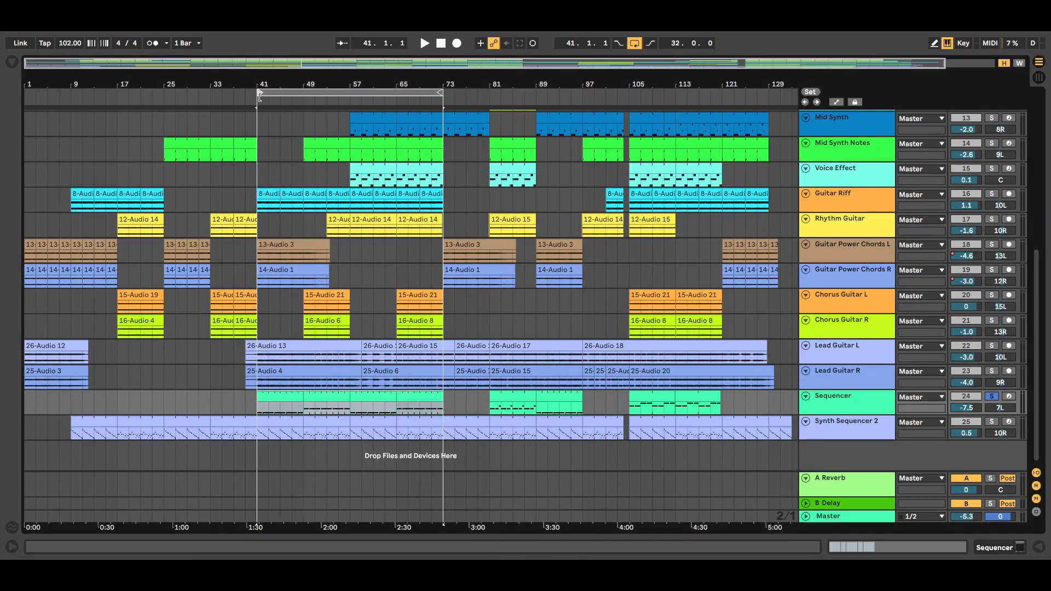
{"action": "left_click_drag", "start_coordinate": [441, 93], "coordinate": [351, 107]}
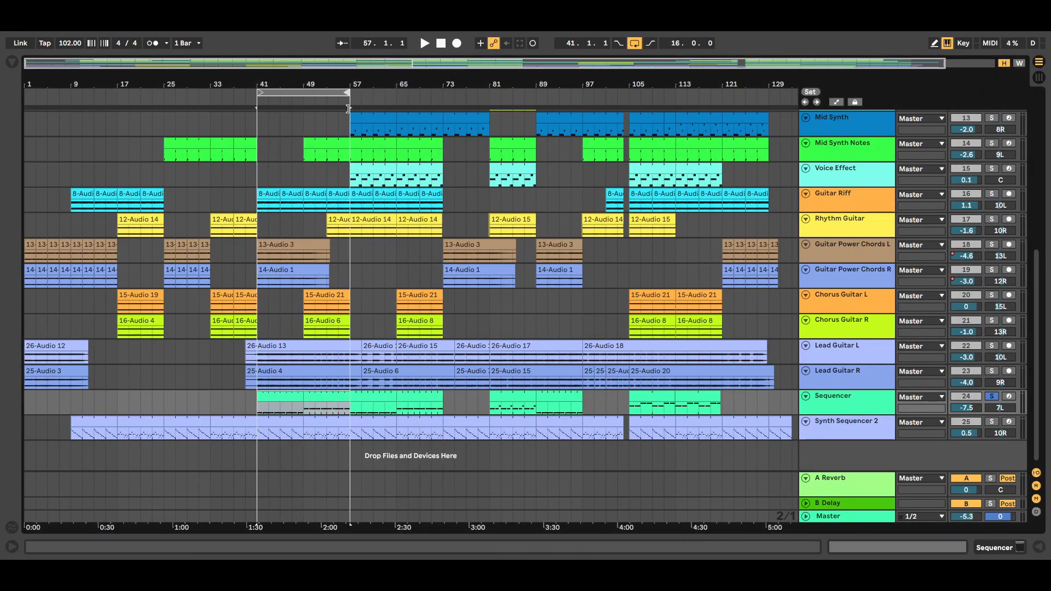
{"action": "left_click", "coordinate": [310, 90]}
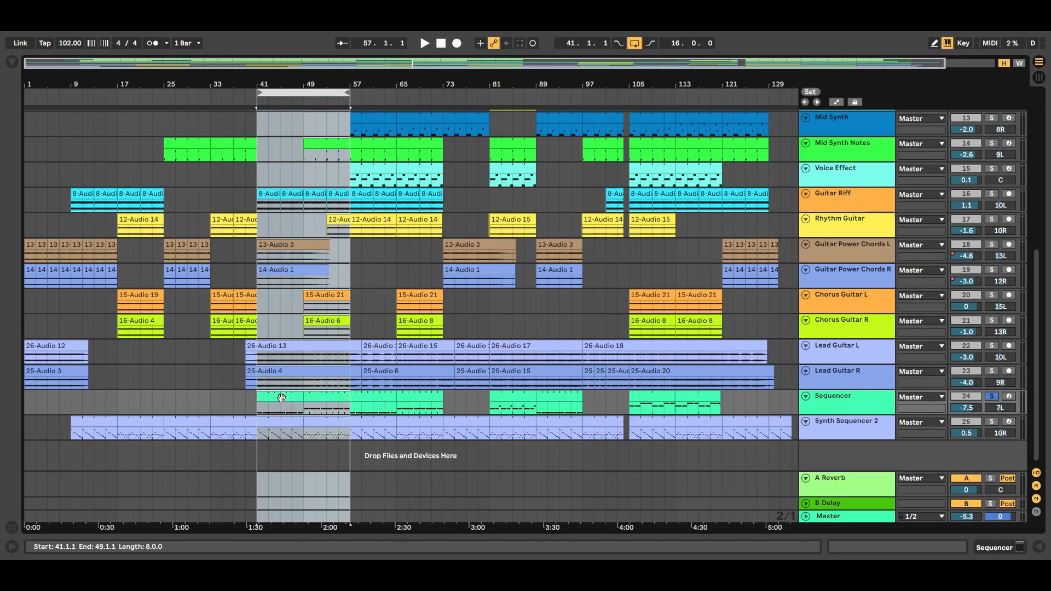
Step: Play the loop from bar 41, alternating between the soloed Sequencer and the full mix, and stop with the solo off
{"action": "left_click", "coordinate": [290, 400]}
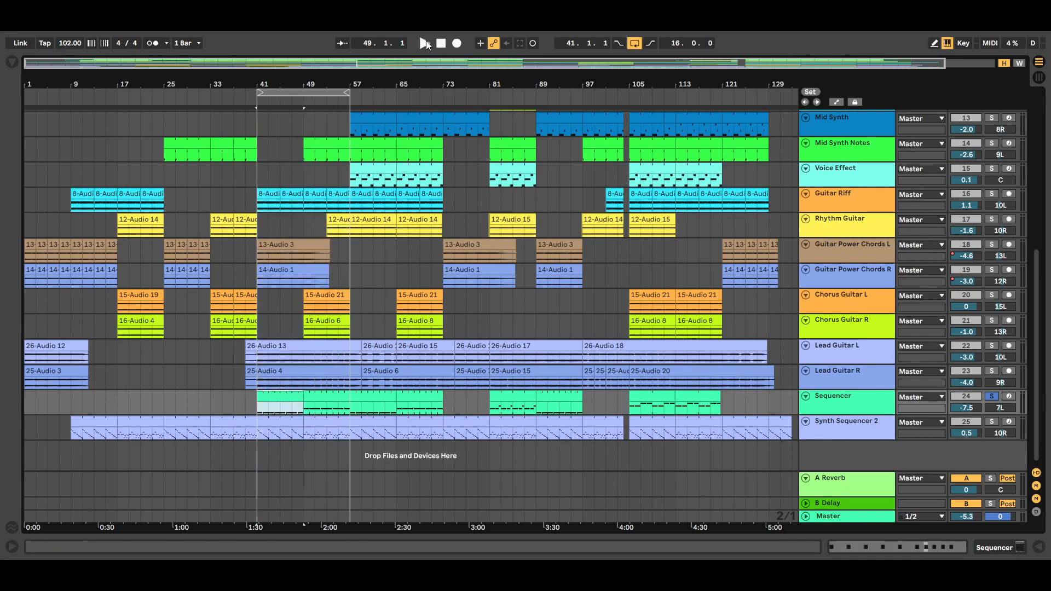
{"action": "key", "text": "space"}
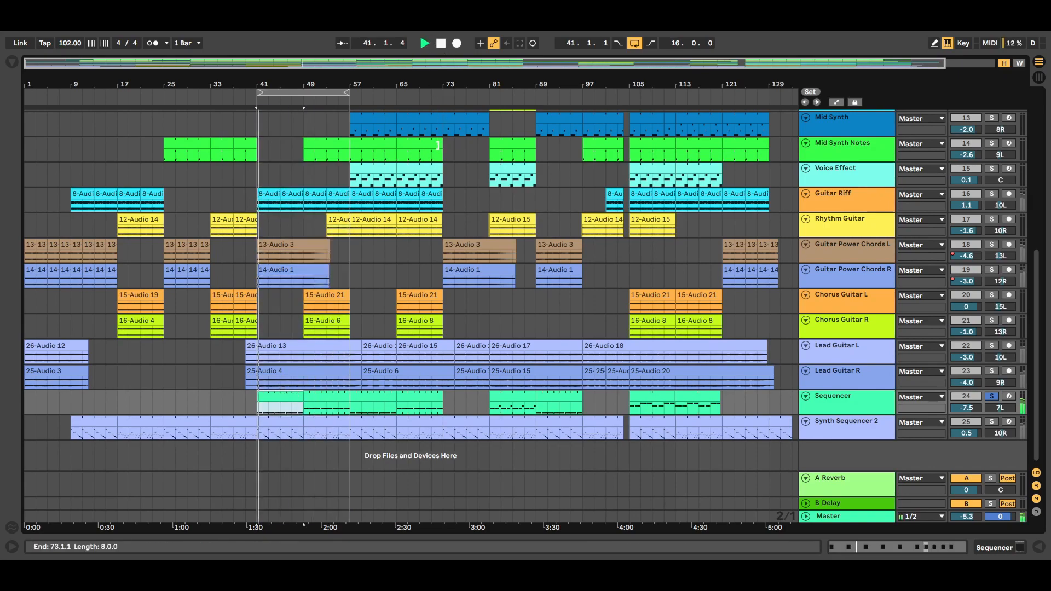
{"action": "left_click", "coordinate": [991, 397]}
{"action": "left_click", "coordinate": [992, 397]}
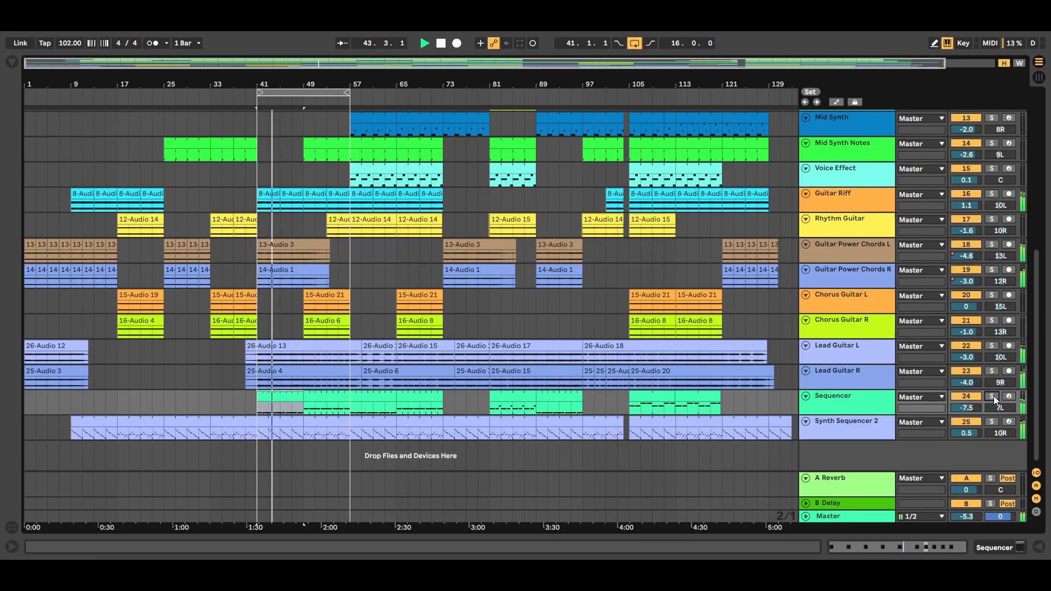
{"action": "left_click", "coordinate": [992, 396]}
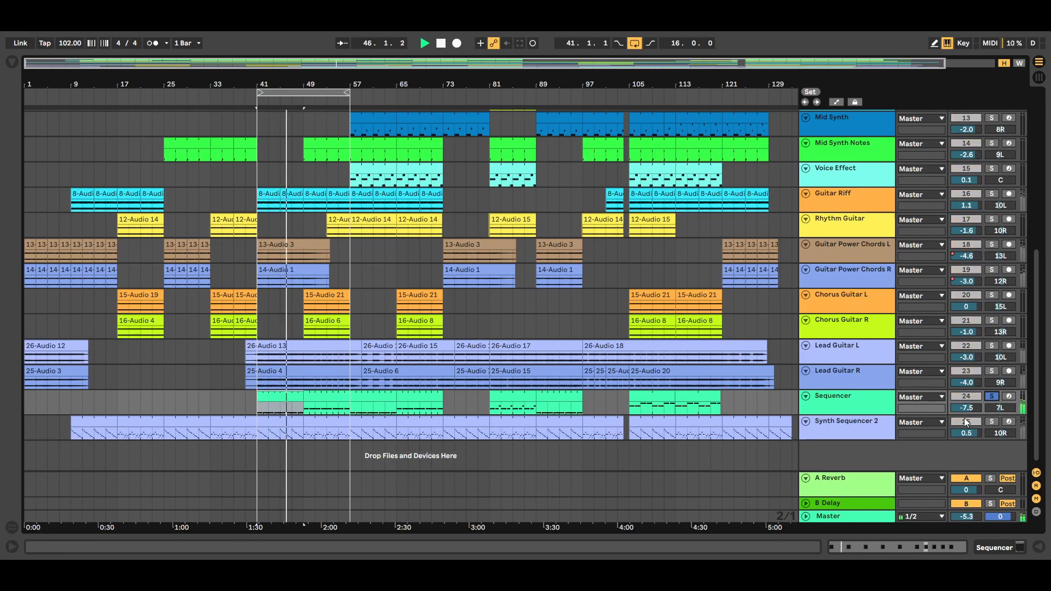
{"action": "left_click", "coordinate": [993, 397]}
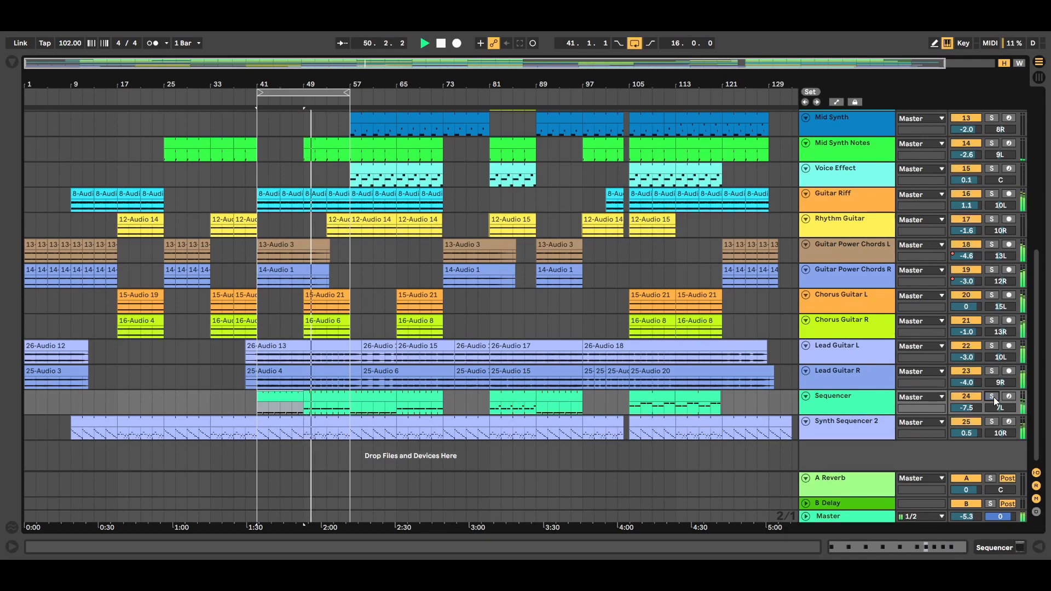
{"action": "left_click", "coordinate": [441, 43]}
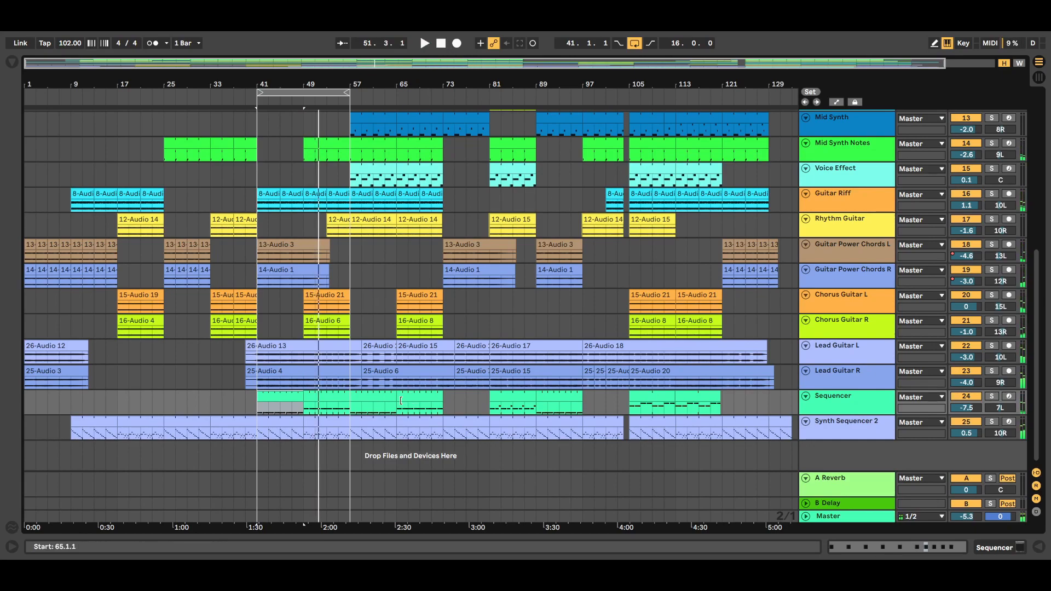
Step: Inspect the Sequencer clips starting at bars 49, 57 and 65 in turn
{"action": "left_click", "coordinate": [339, 407]}
{"action": "left_click", "coordinate": [370, 408]}
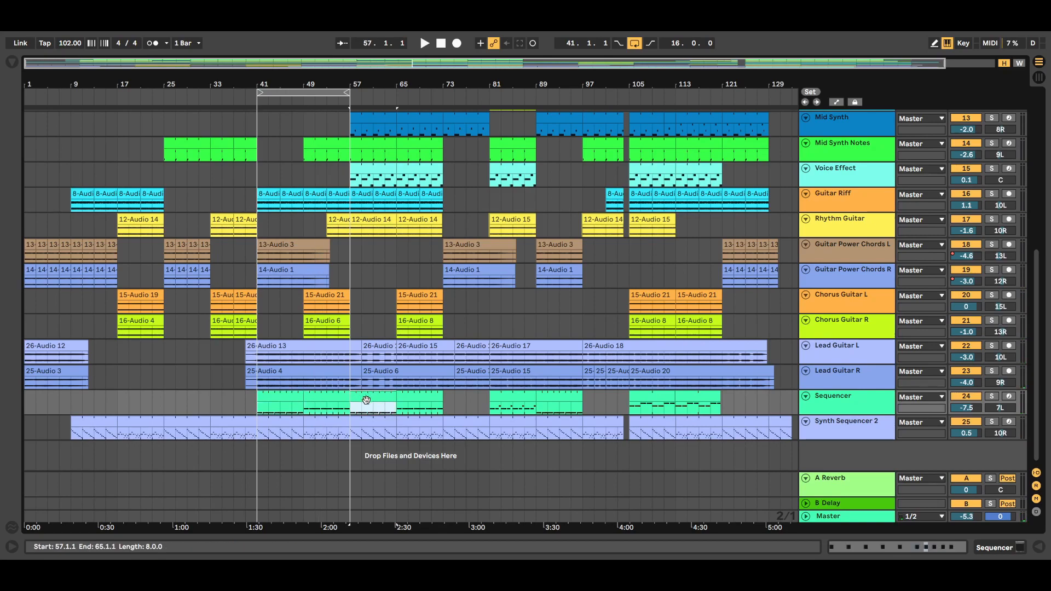
{"action": "left_click", "coordinate": [421, 397]}
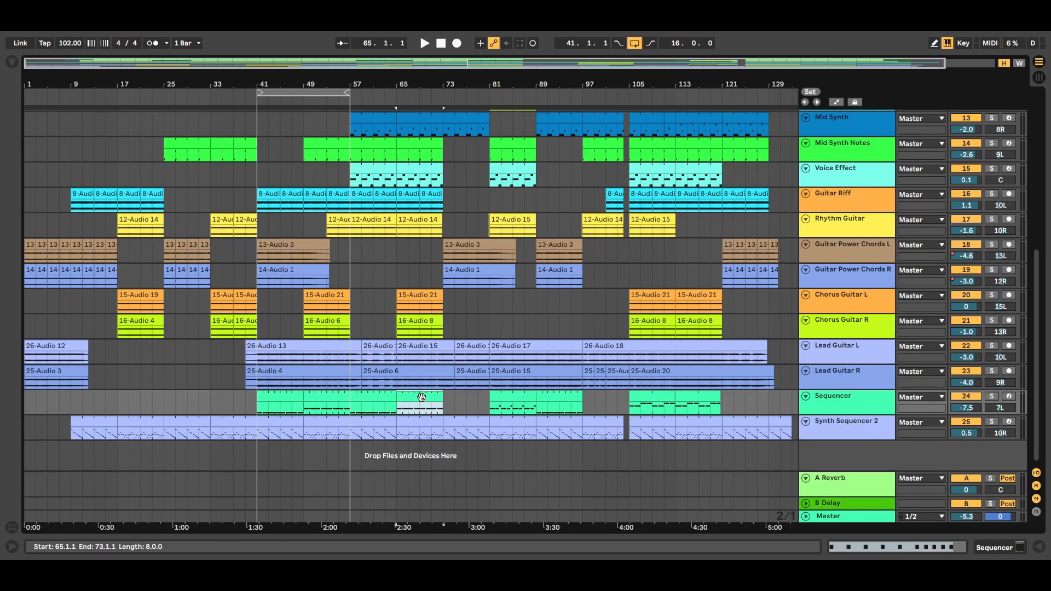
Step: Play the song from the Sequencer clip at bar 81, solo the Sequencer, return to the full mix, and stop
{"action": "left_click", "coordinate": [507, 408]}
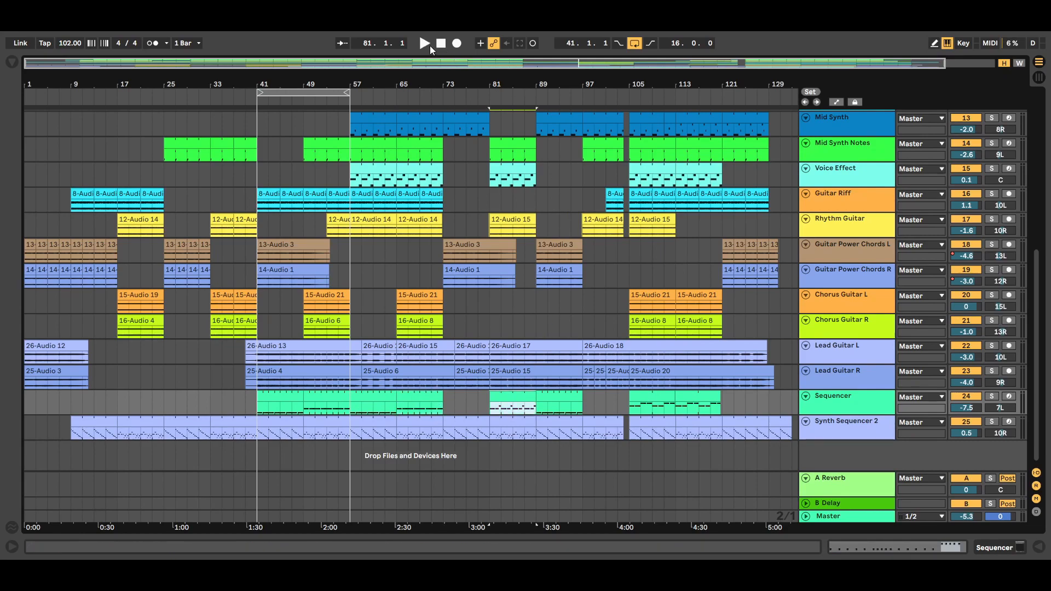
{"action": "left_click", "coordinate": [423, 44]}
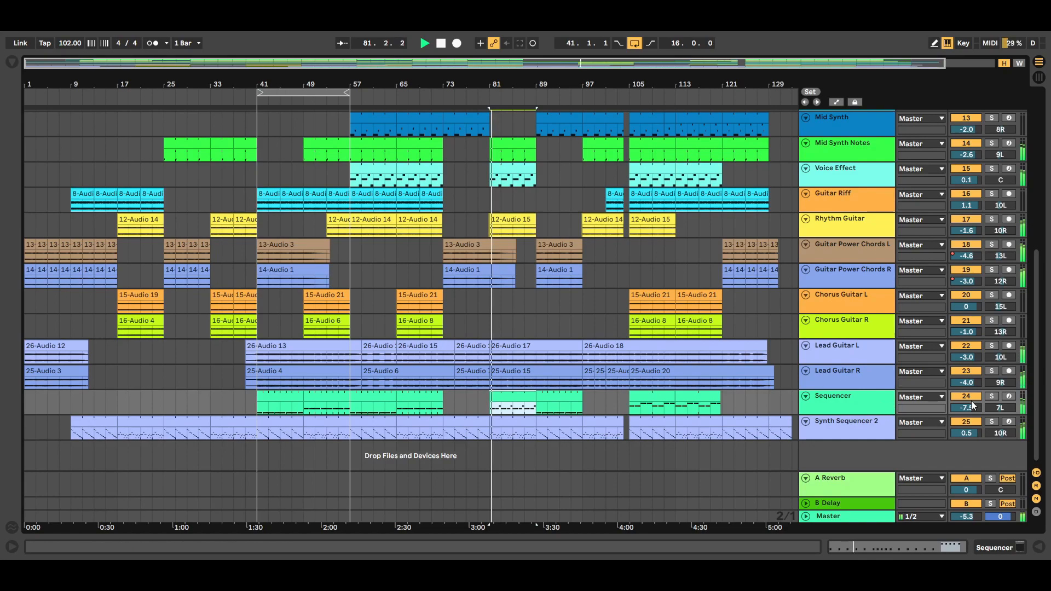
{"action": "left_click", "coordinate": [992, 395]}
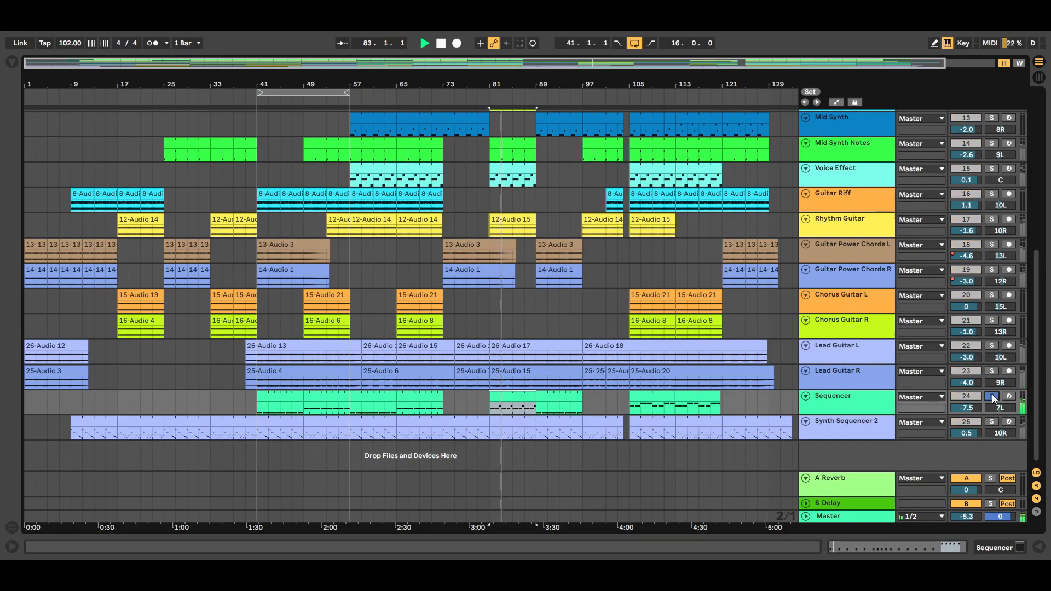
{"action": "left_click", "coordinate": [991, 395]}
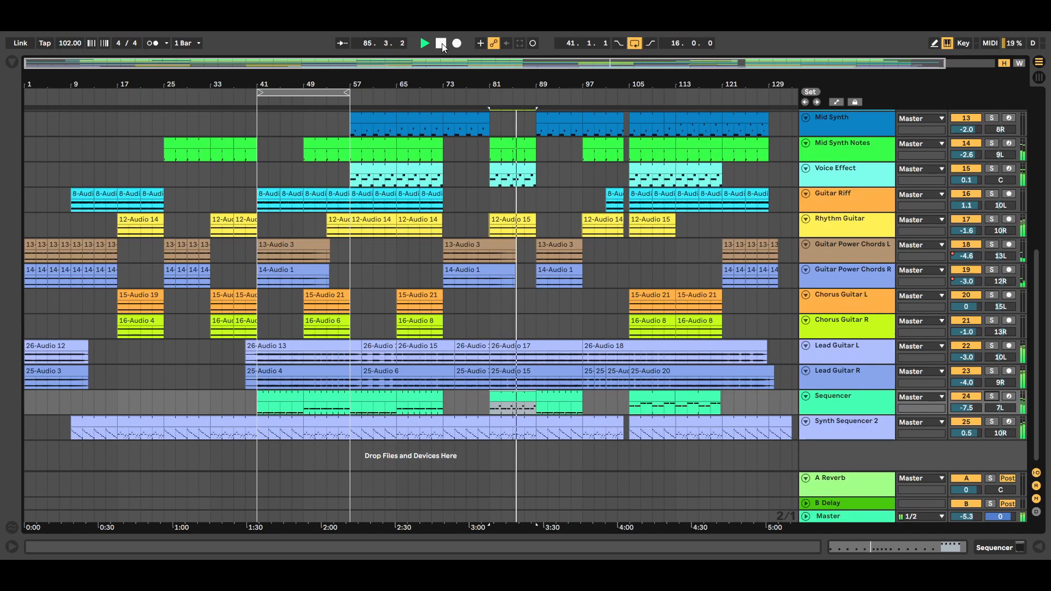
{"action": "left_click", "coordinate": [441, 43]}
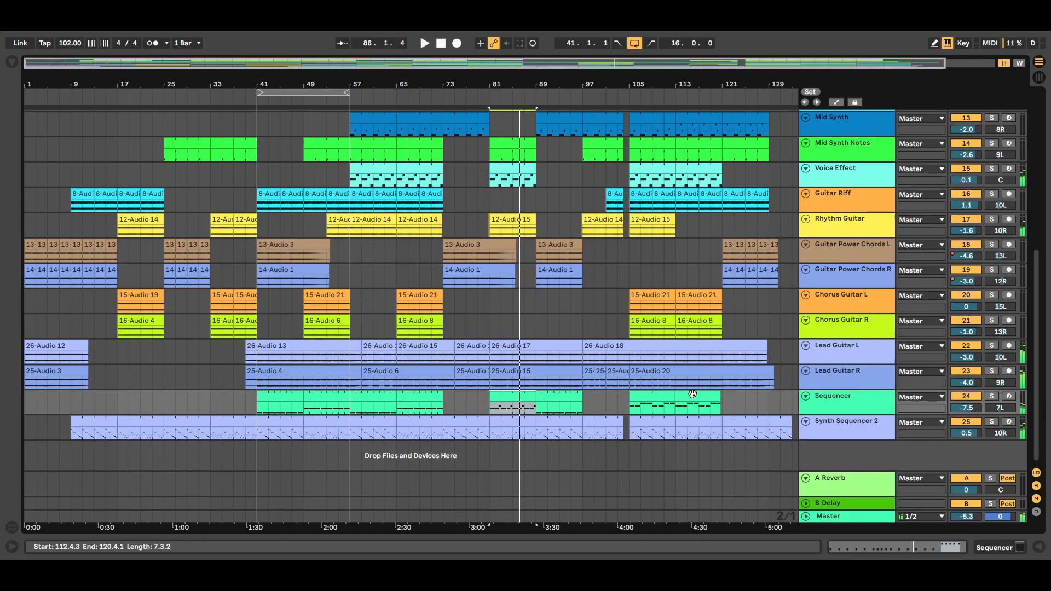
Step: Audition the Sequencer clip starting at bar 105, first in the mix, soloed, and in the mix again, and stop playback
{"action": "left_click", "coordinate": [662, 398]}
{"action": "left_click", "coordinate": [425, 43]}
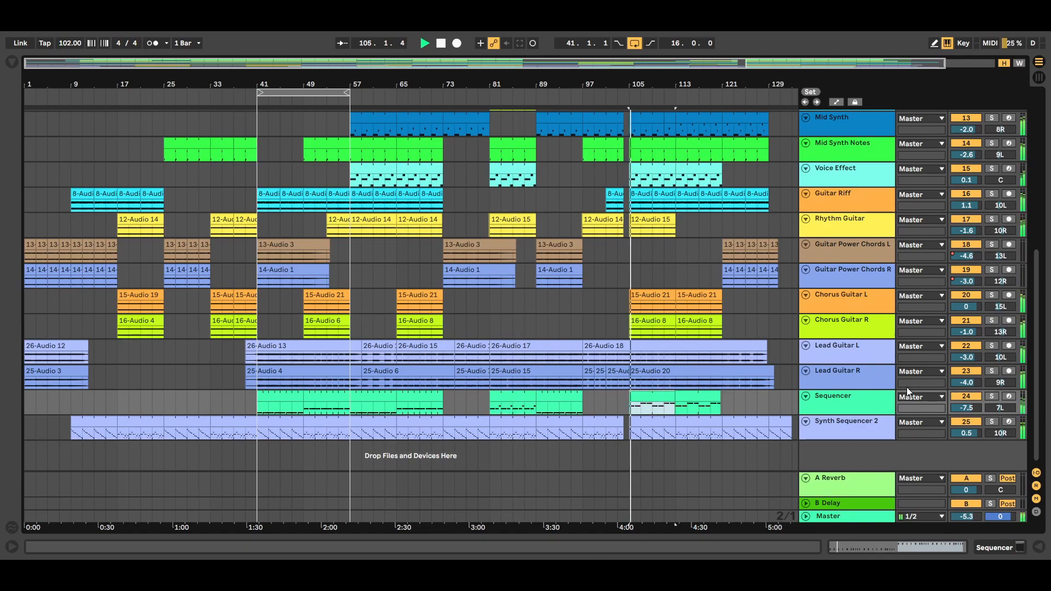
{"action": "left_click", "coordinate": [992, 396]}
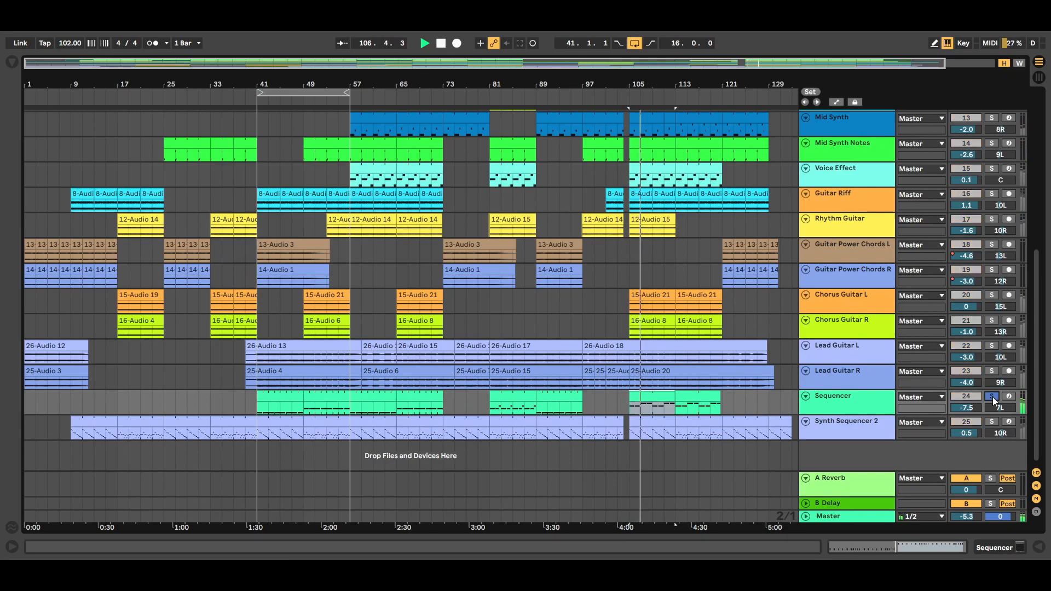
{"action": "left_click", "coordinate": [993, 396]}
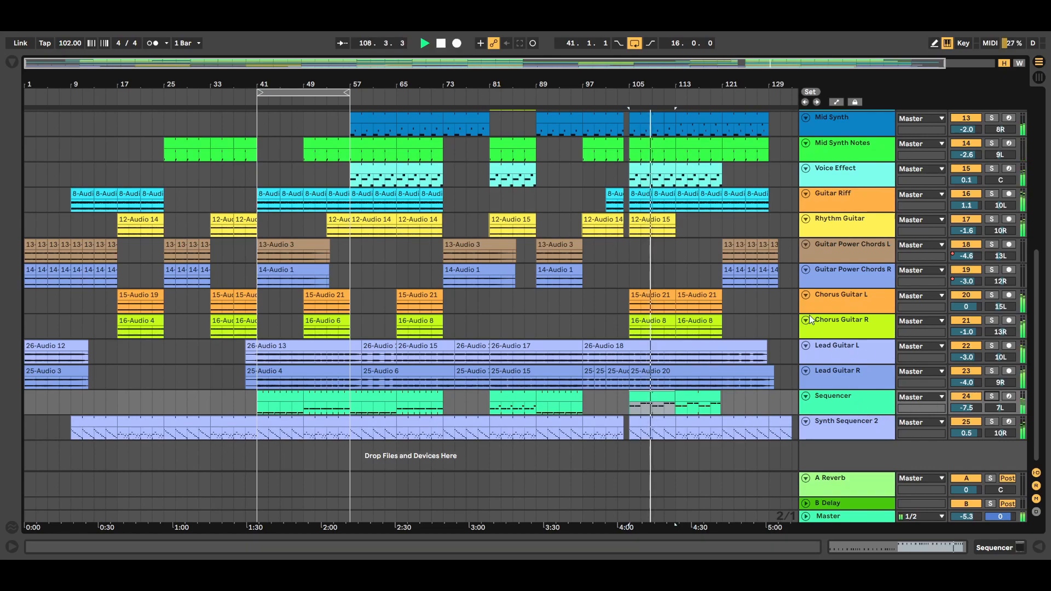
{"action": "left_click", "coordinate": [440, 47]}
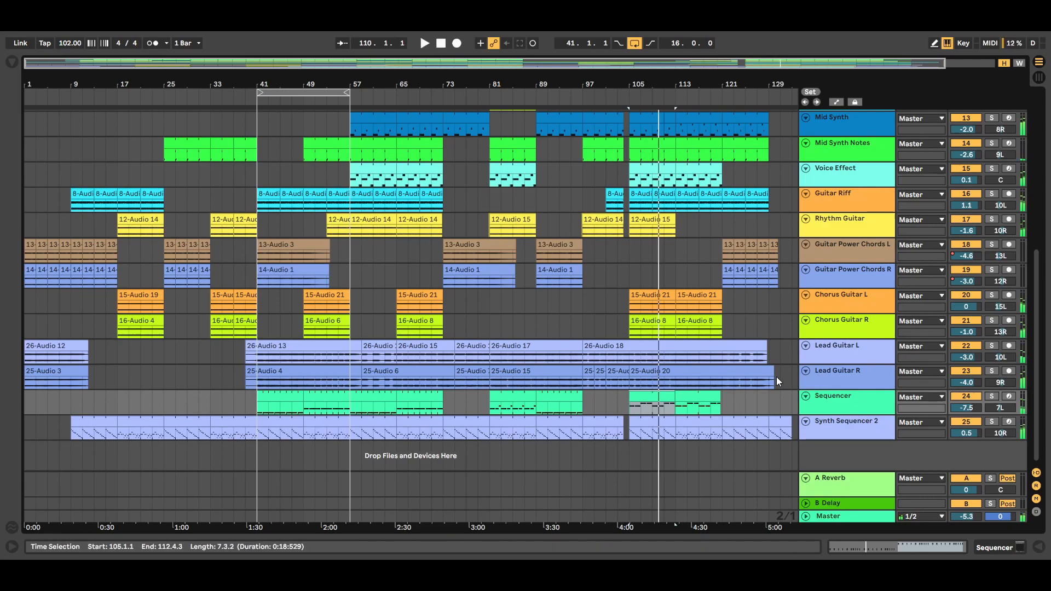
Step: Select the Synth Sequencer 2 track and audition it from bar 41, soloed and in the full mix, stopping with the solo off
{"action": "left_click", "coordinate": [864, 403]}
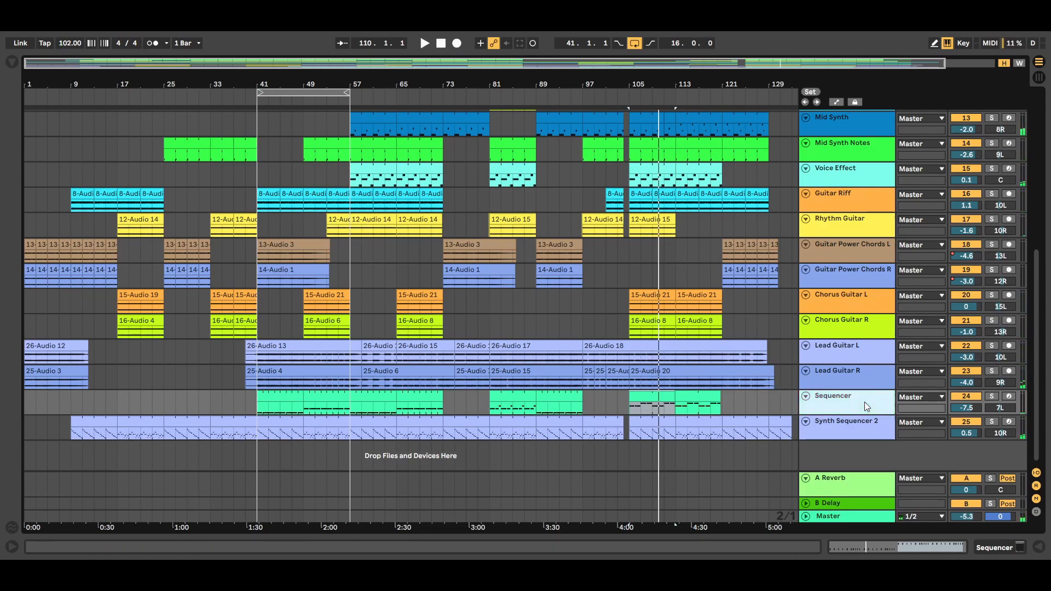
{"action": "left_click", "coordinate": [862, 429]}
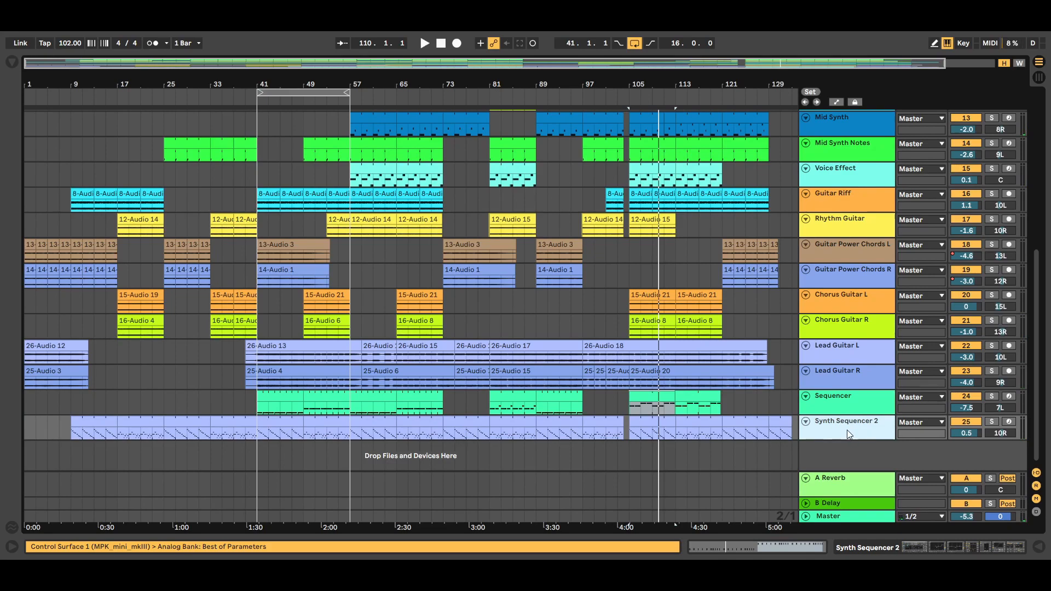
{"action": "left_click", "coordinate": [285, 424]}
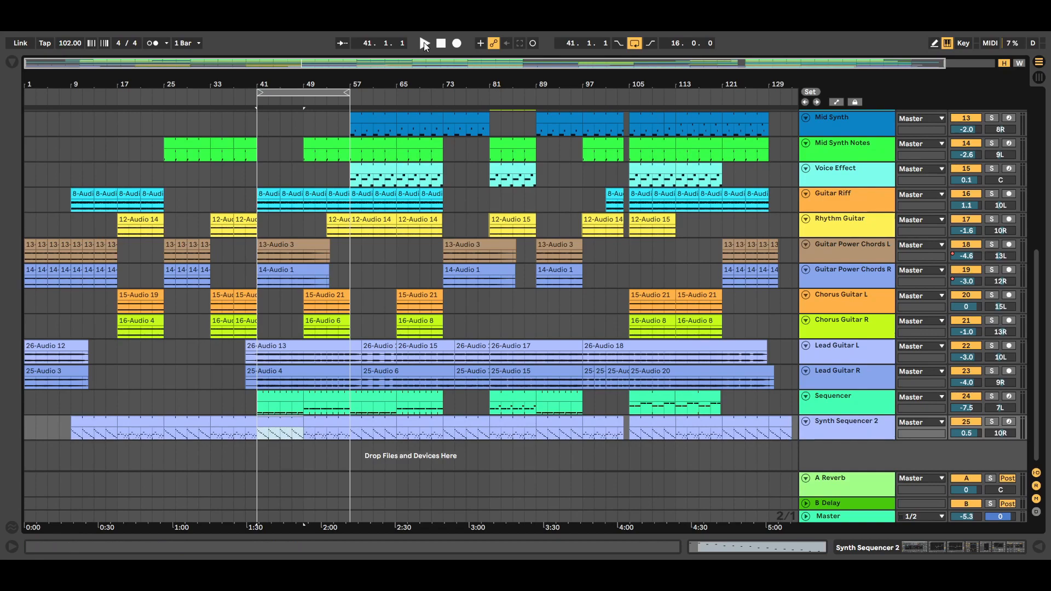
{"action": "left_click", "coordinate": [991, 421]}
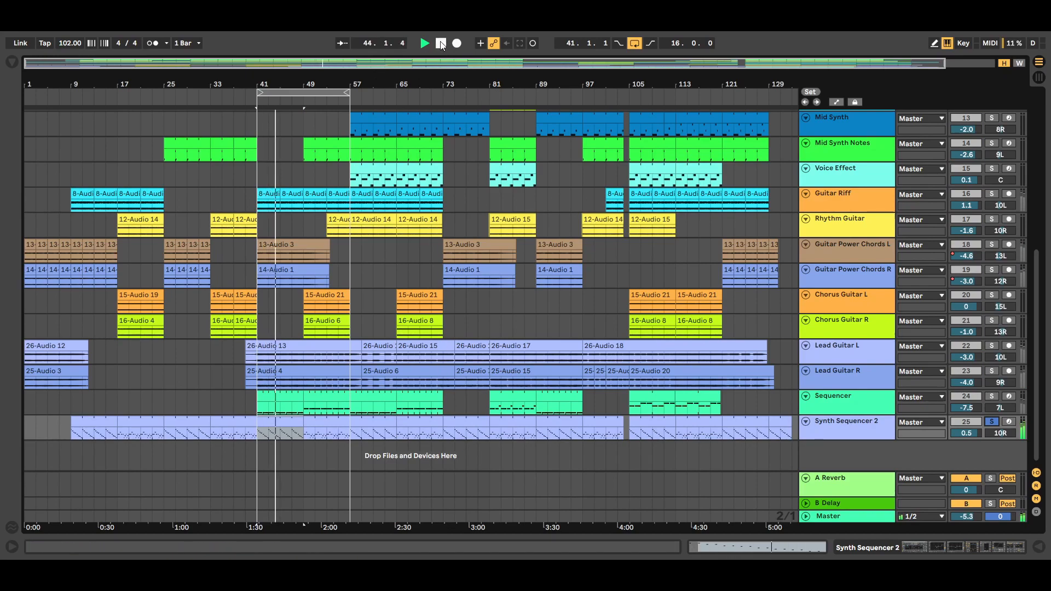
{"action": "left_click", "coordinate": [991, 422]}
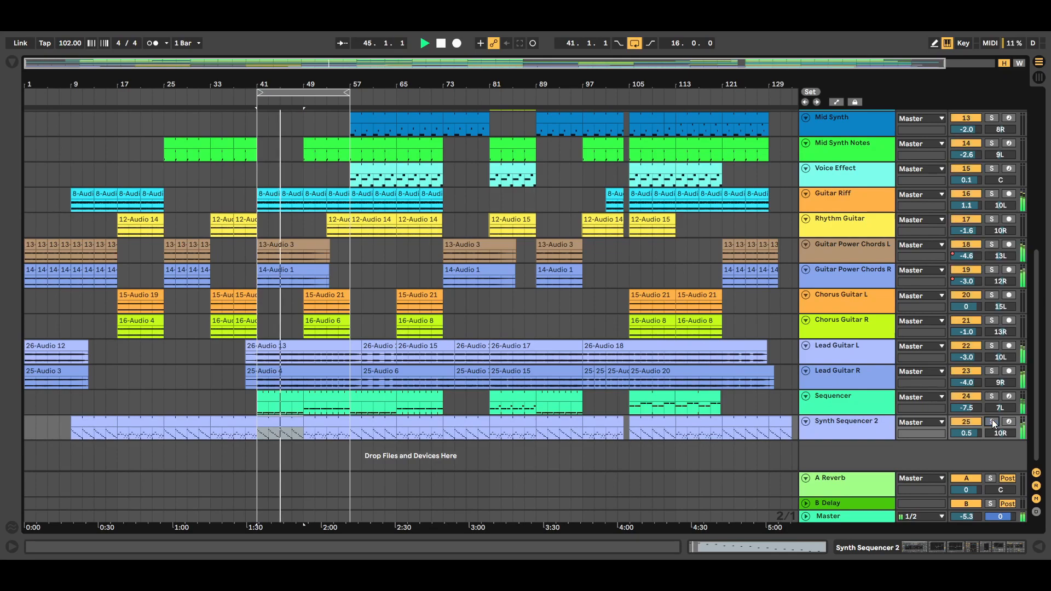
{"action": "left_click", "coordinate": [441, 45]}
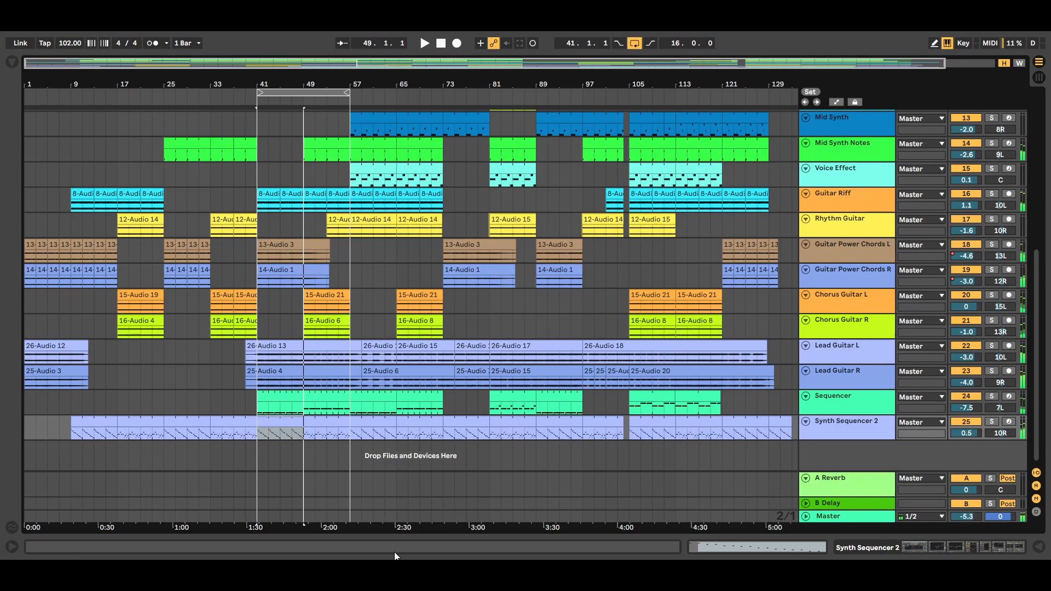
Step: Audition Synth Sequencer 2 from bar 49 soloed and in the mix, stop, and inspect its clips at bars 41 and 73
{"action": "left_click", "coordinate": [332, 420]}
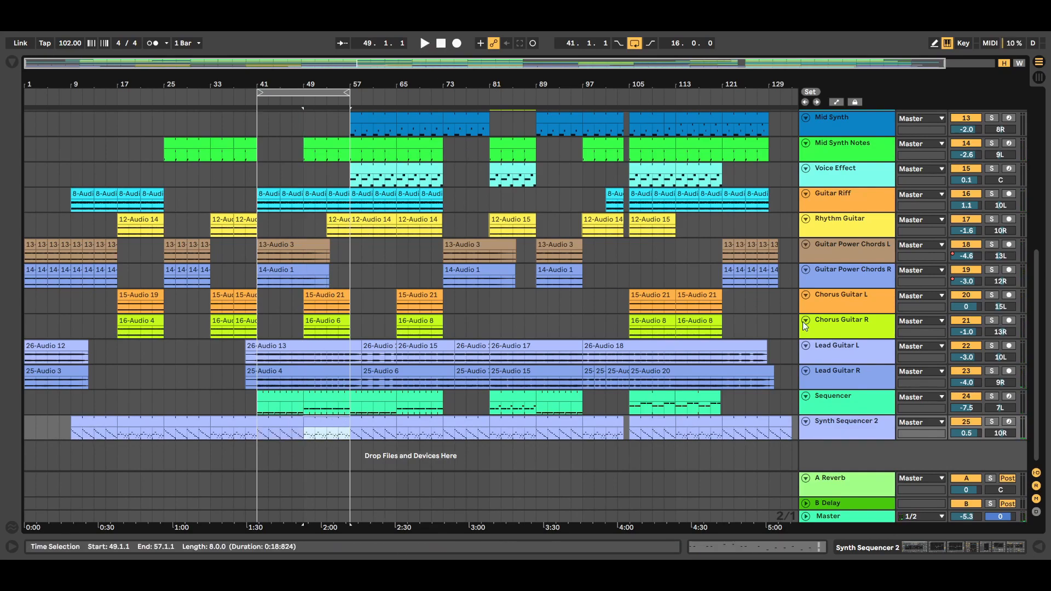
{"action": "left_click", "coordinate": [424, 43]}
{"action": "left_click", "coordinate": [991, 421]}
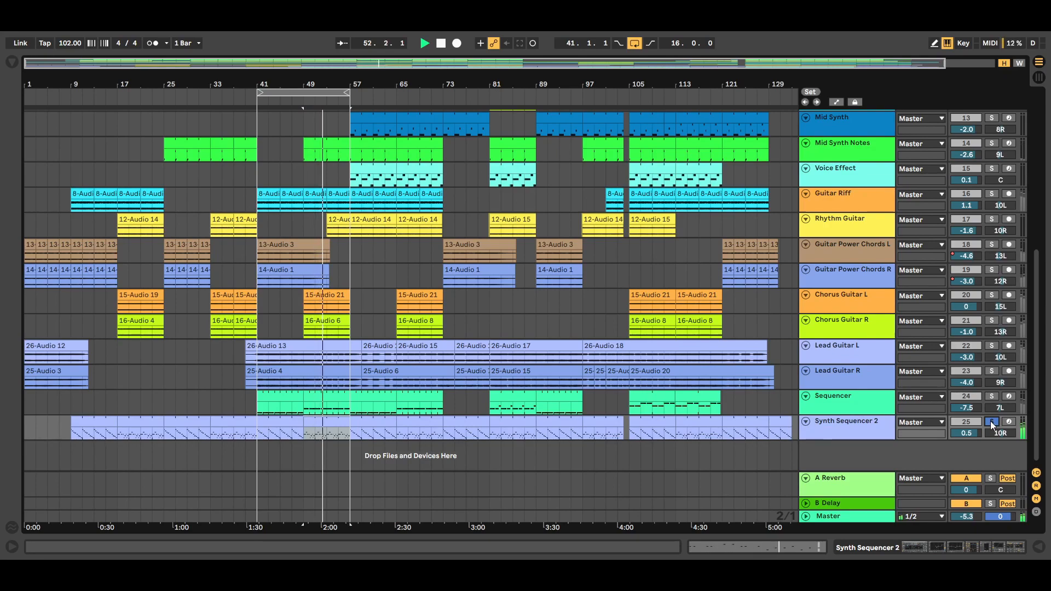
{"action": "left_click", "coordinate": [992, 424]}
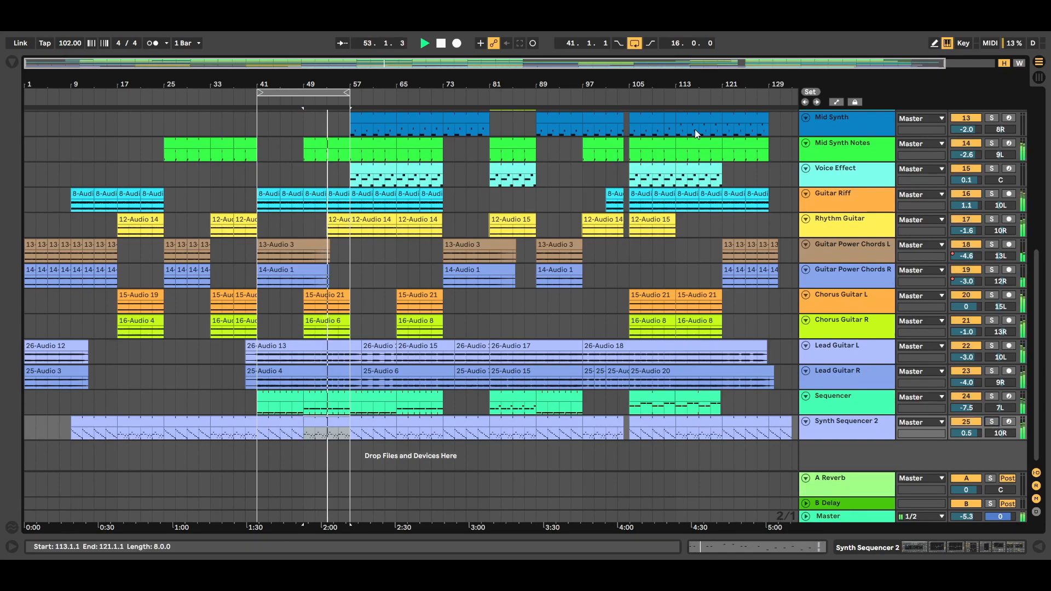
{"action": "left_click", "coordinate": [440, 43]}
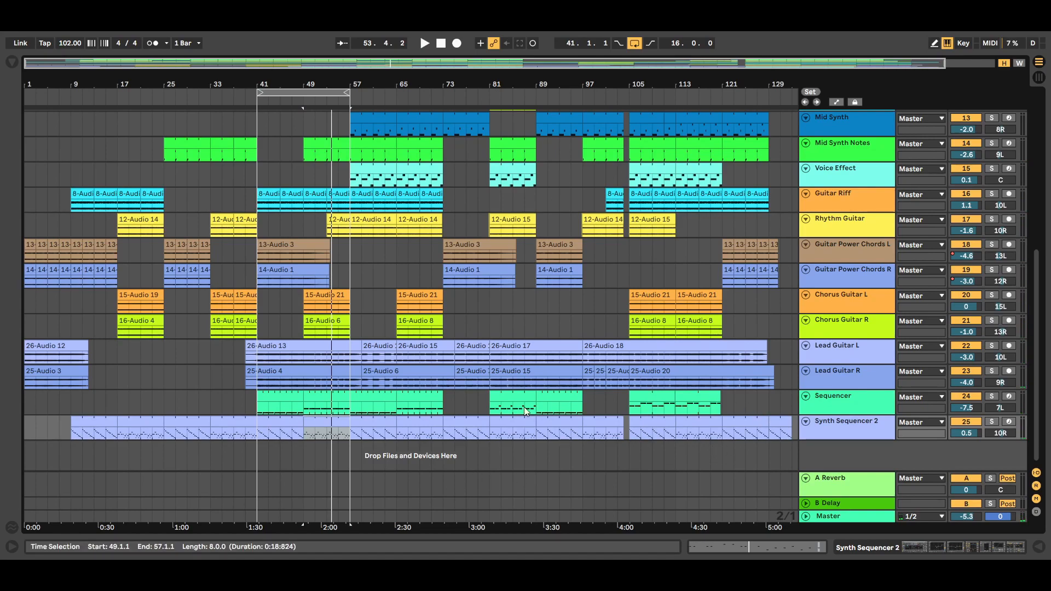
{"action": "left_click_drag", "start_coordinate": [97, 421], "coordinate": [302, 428]}
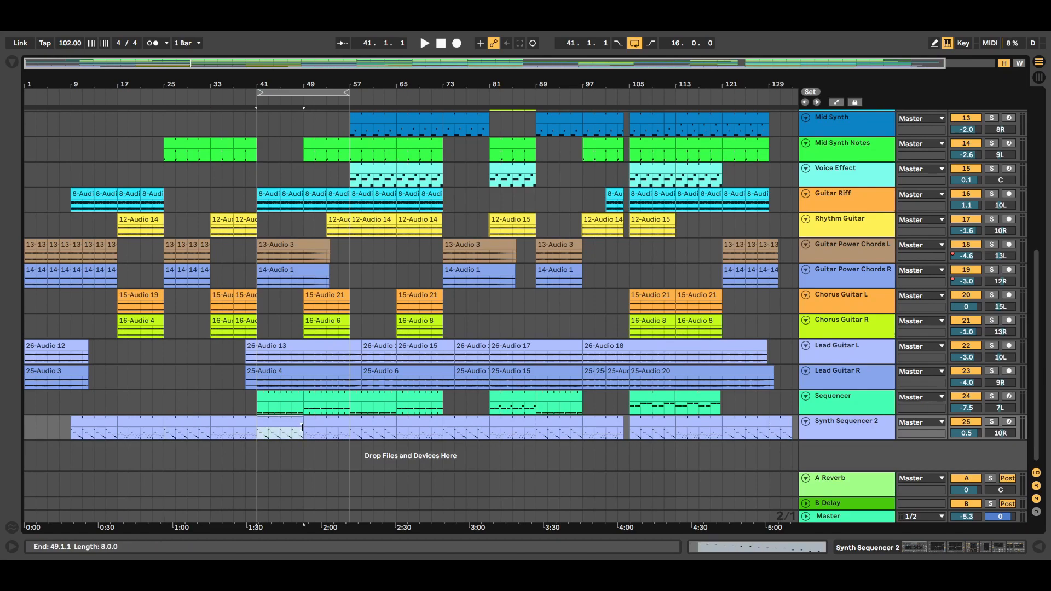
{"action": "left_click", "coordinate": [475, 425]}
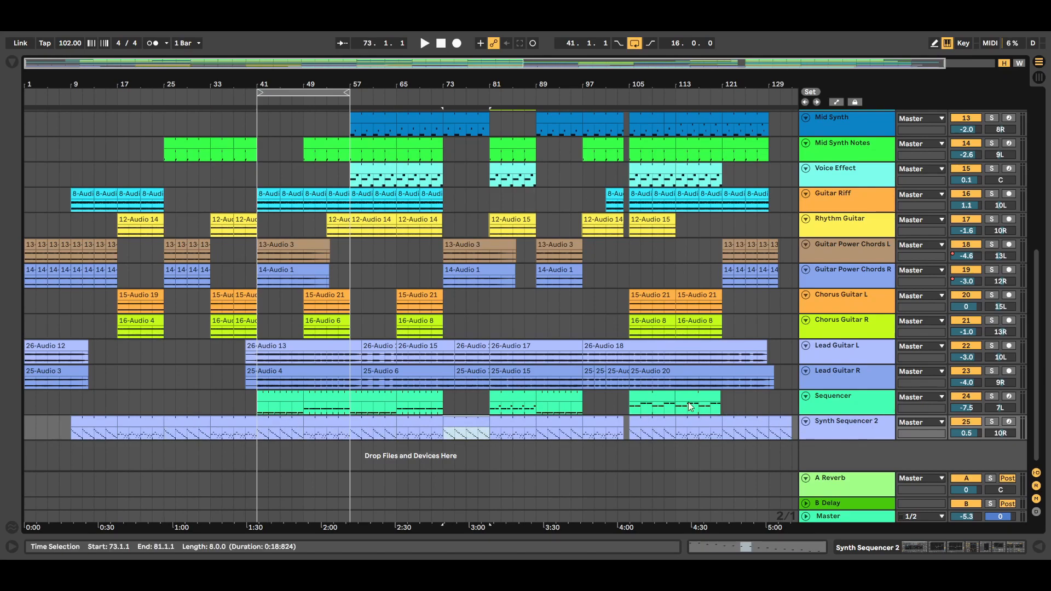
Step: Show the Sequencer track's Serum device, inspect its clips starting at bars 49, 57, 65, 81, 105 and 113, and hide the device view
{"action": "double_click", "coordinate": [838, 407]}
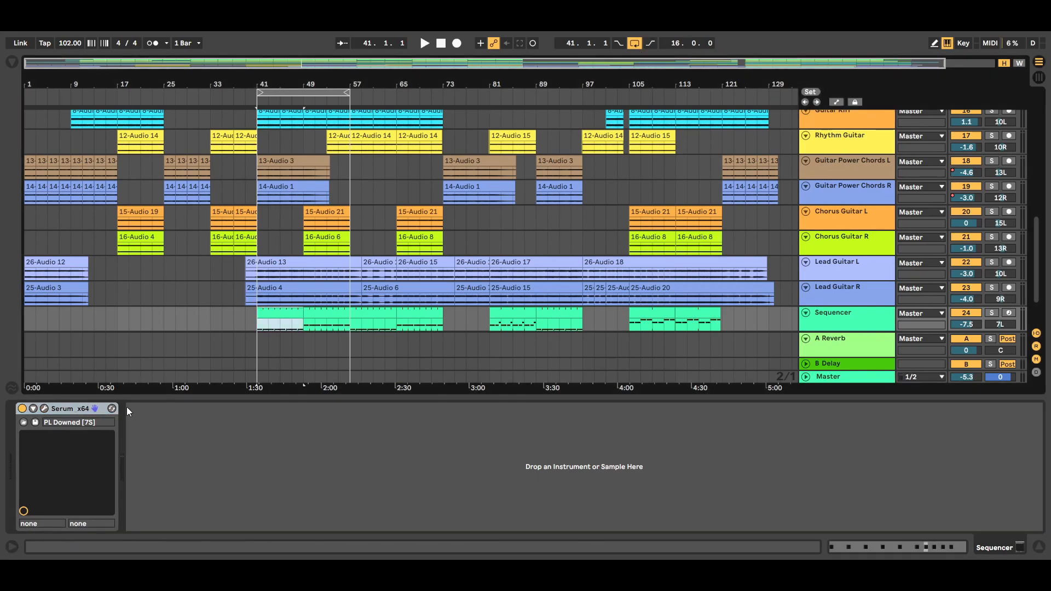
{"action": "left_click", "coordinate": [332, 313]}
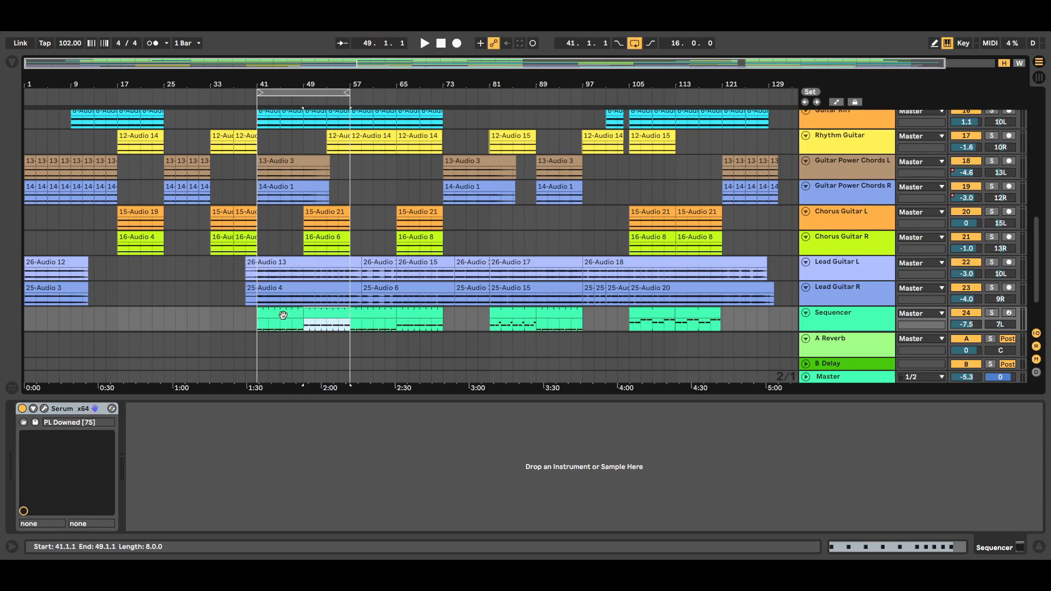
{"action": "left_click", "coordinate": [385, 315]}
{"action": "left_click", "coordinate": [413, 314]}
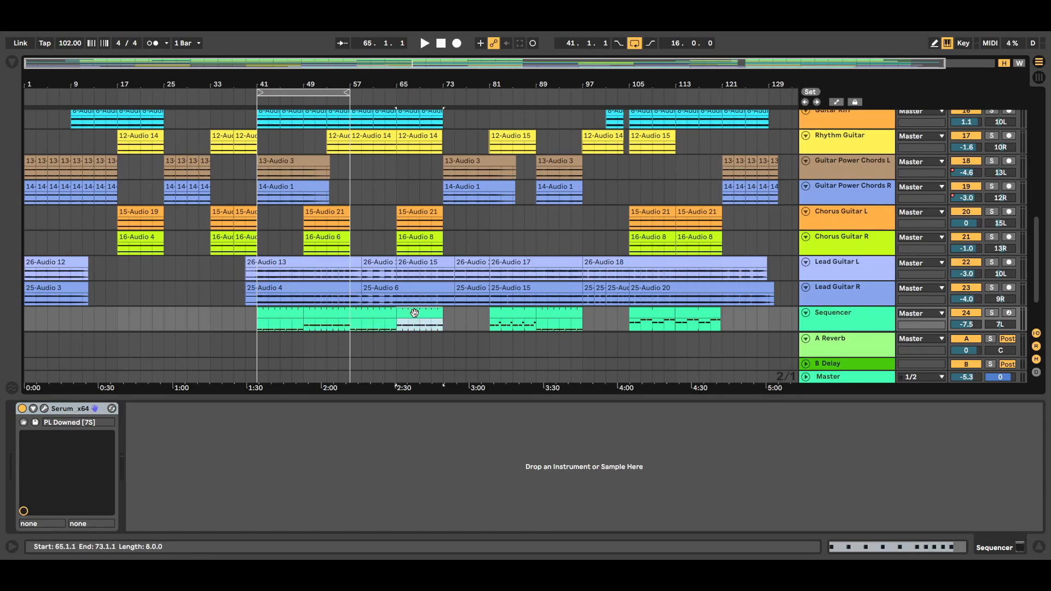
{"action": "left_click", "coordinate": [511, 314]}
{"action": "left_click", "coordinate": [649, 314]}
{"action": "left_click", "coordinate": [683, 313]}
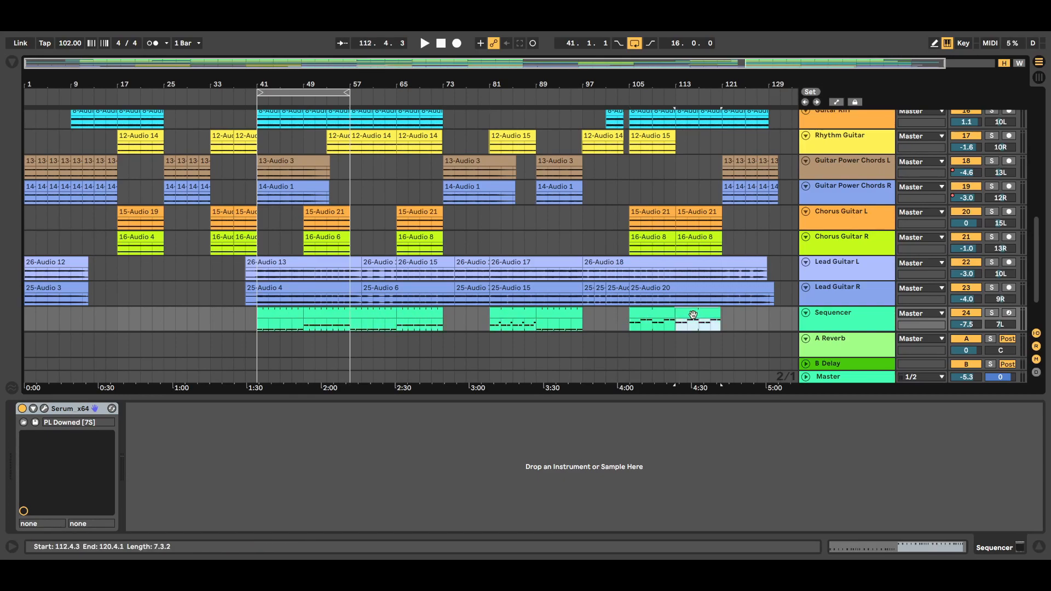
{"action": "left_click", "coordinate": [1041, 547]}
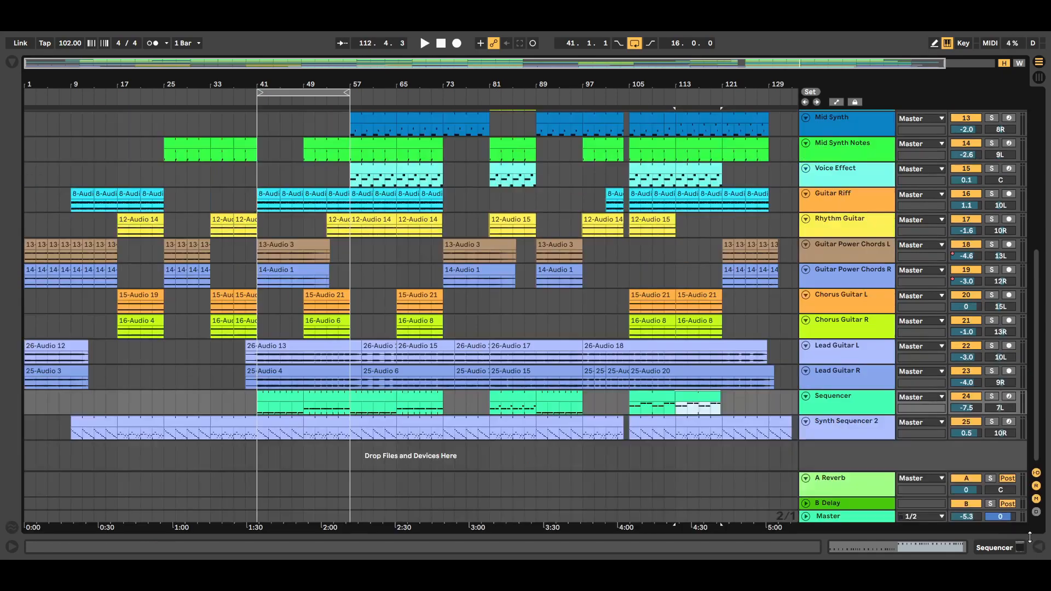
Step: Examine the notes of the Sequencer clip starting at bar 105 and close the note editor
{"action": "double_click", "coordinate": [647, 399]}
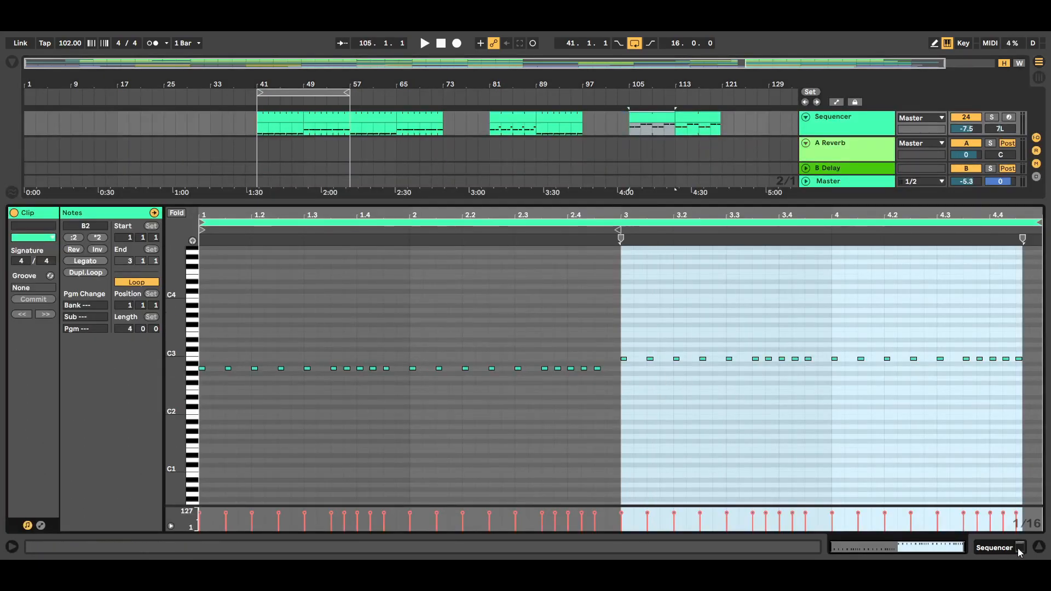
{"action": "left_click", "coordinate": [1039, 546]}
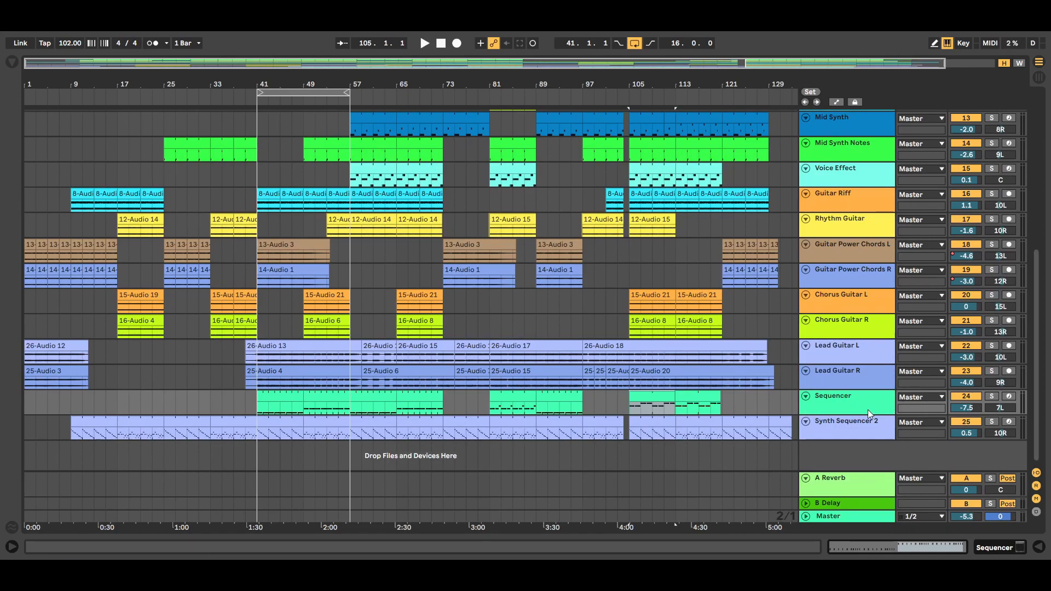
Step: Show the Synth Sequencer 2 device chain and look through the Analog instrument's preset categories in the browser
{"action": "left_click", "coordinate": [845, 431]}
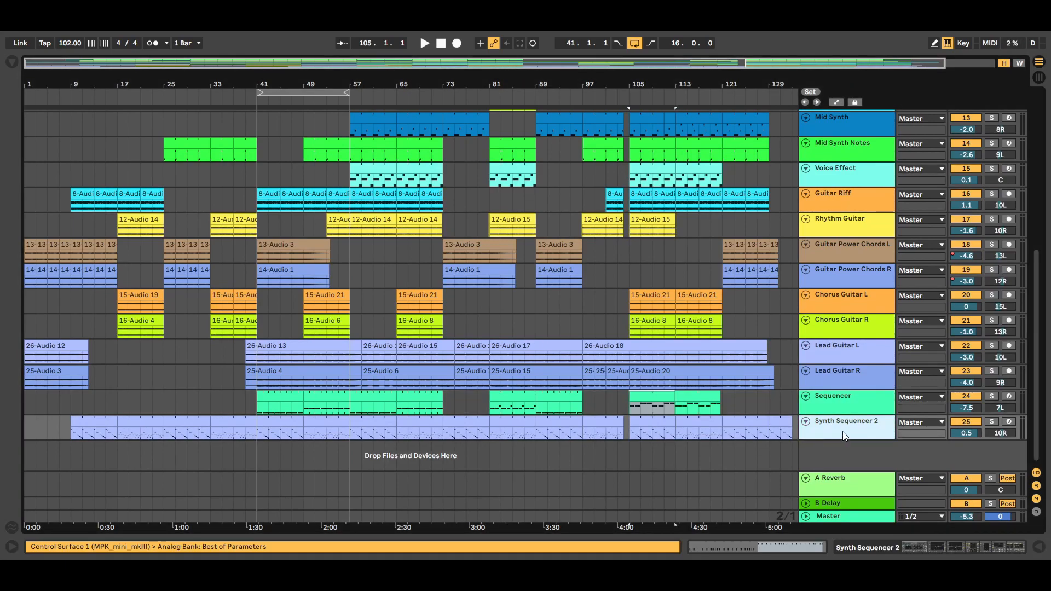
{"action": "double_click", "coordinate": [842, 431]}
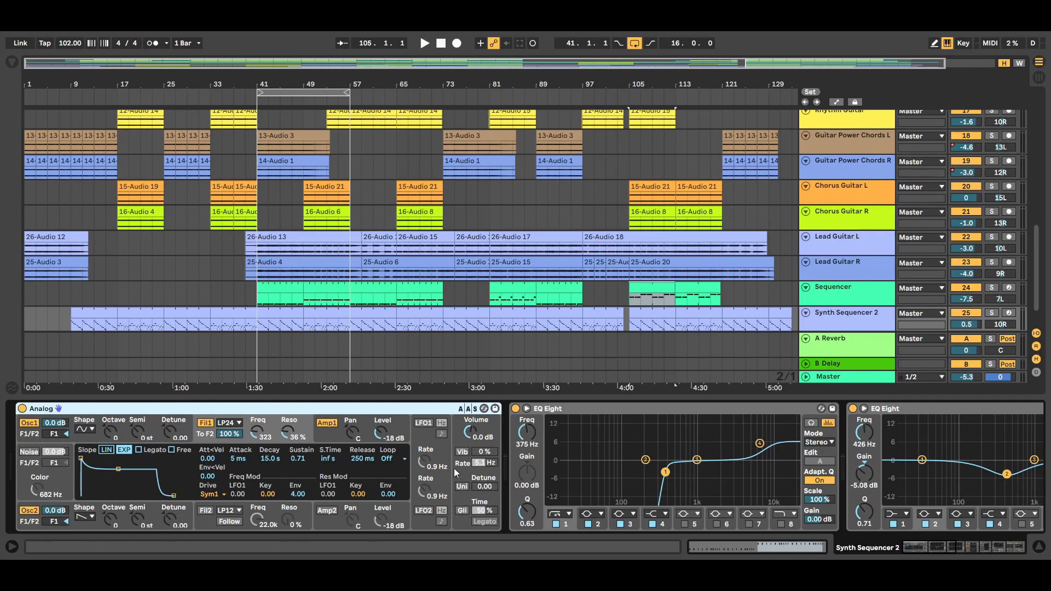
{"action": "left_click", "coordinate": [10, 62]}
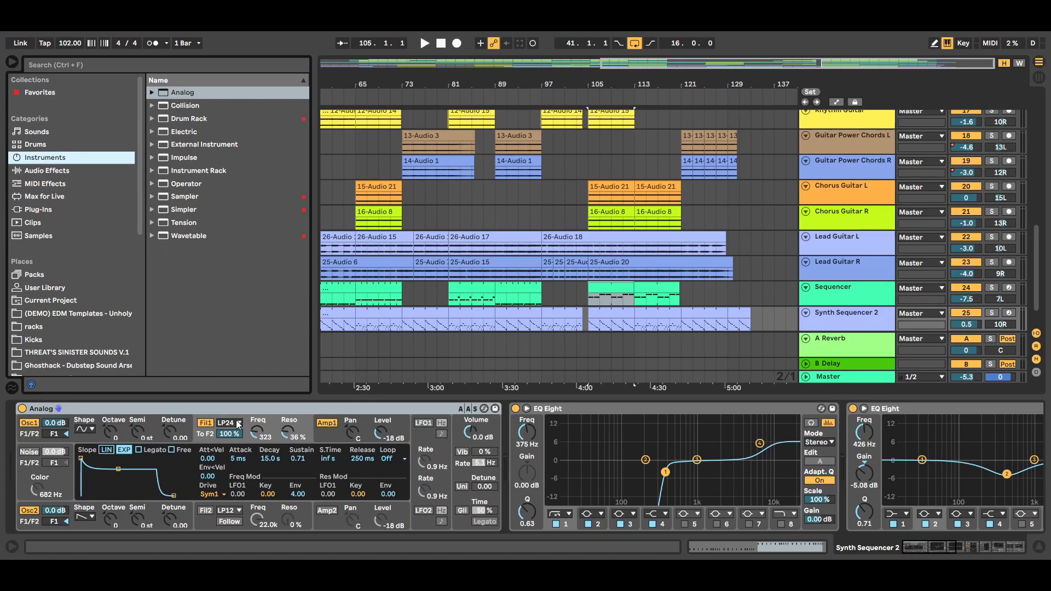
{"action": "left_click", "coordinate": [153, 93]}
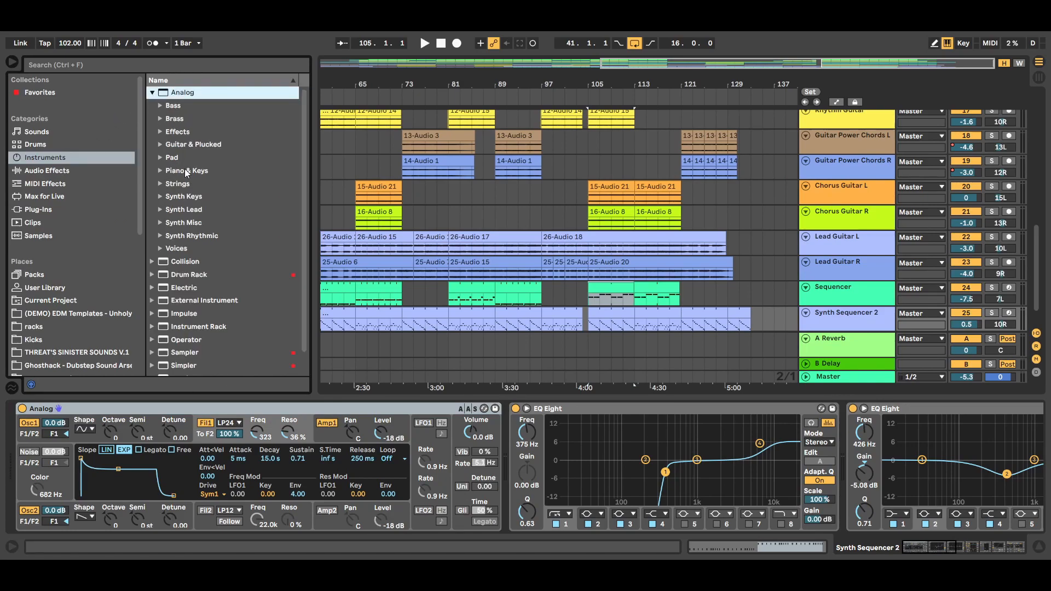
{"action": "left_click", "coordinate": [152, 93]}
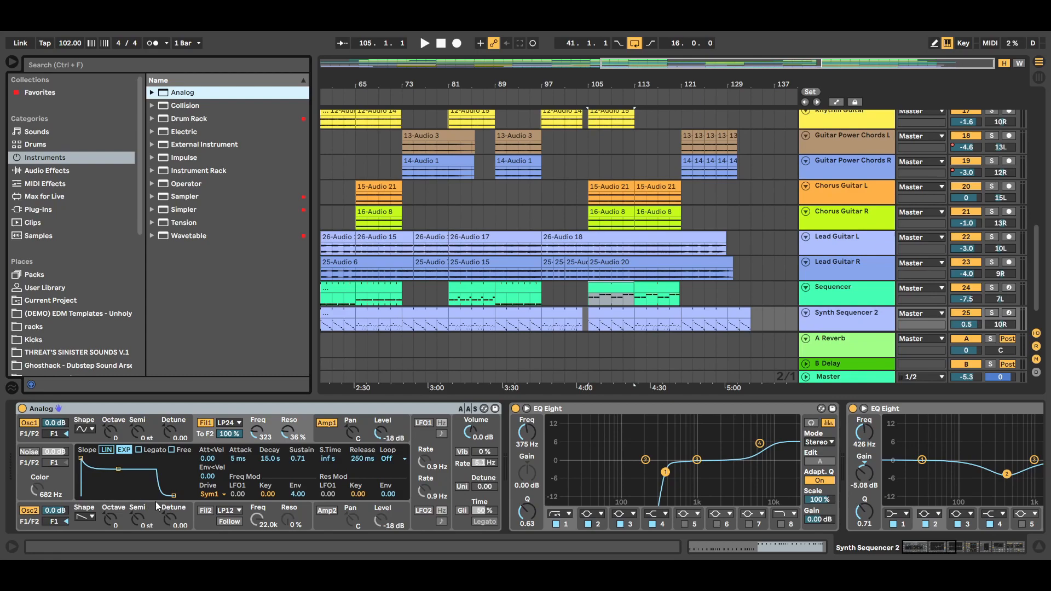
Step: Examine the envelope in Synth Sequencer 2's Analog instrument and hide the device view
{"action": "left_click", "coordinate": [81, 458]}
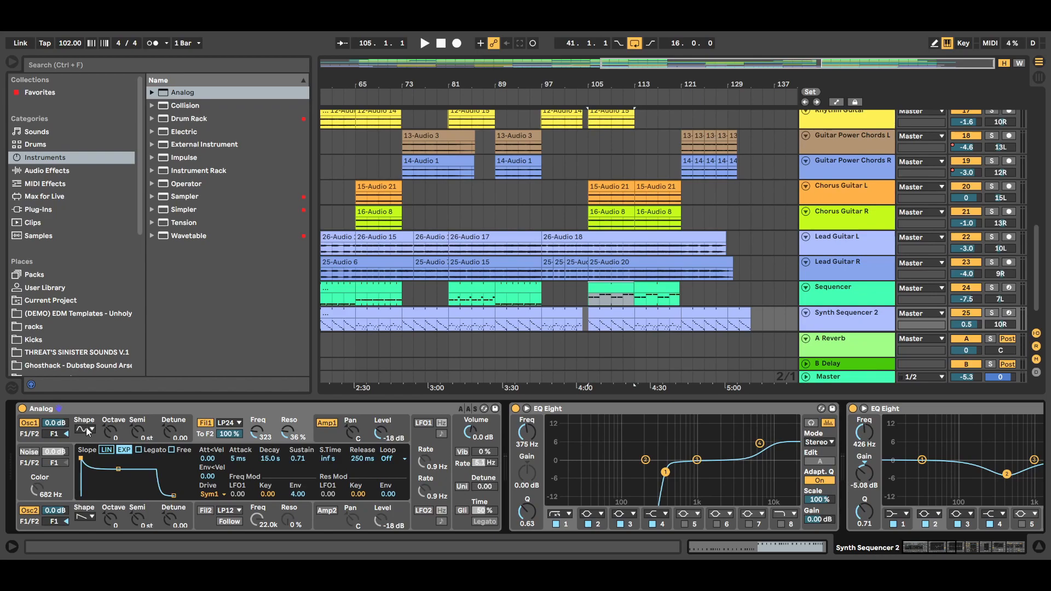
{"action": "left_click", "coordinate": [1039, 547]}
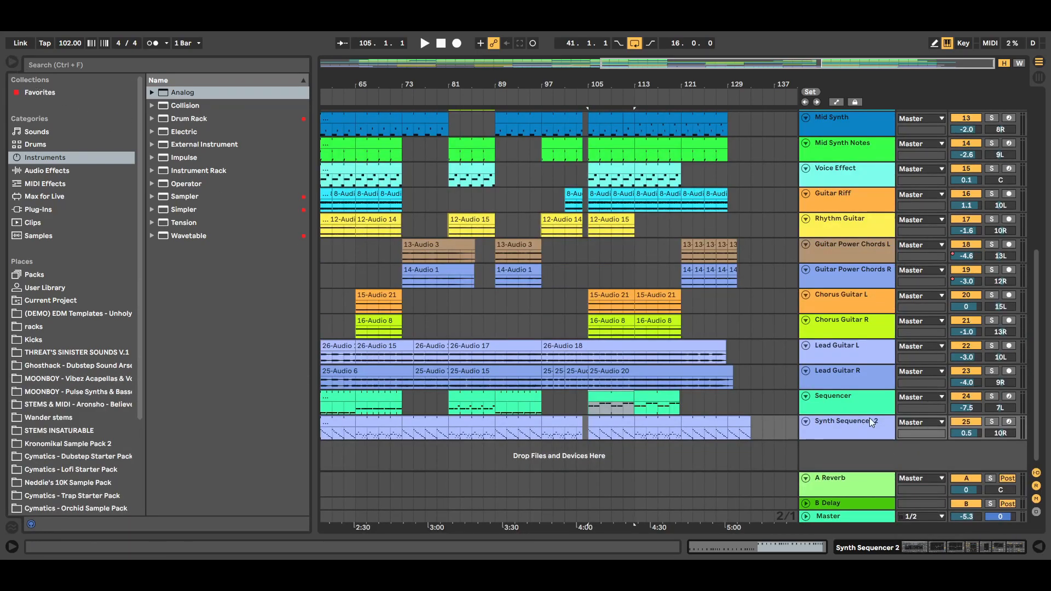
Step: Show Synth Sequencer 2's device chain and examine the two EQ Eight devices that follow the Analog instrument
{"action": "double_click", "coordinate": [843, 428]}
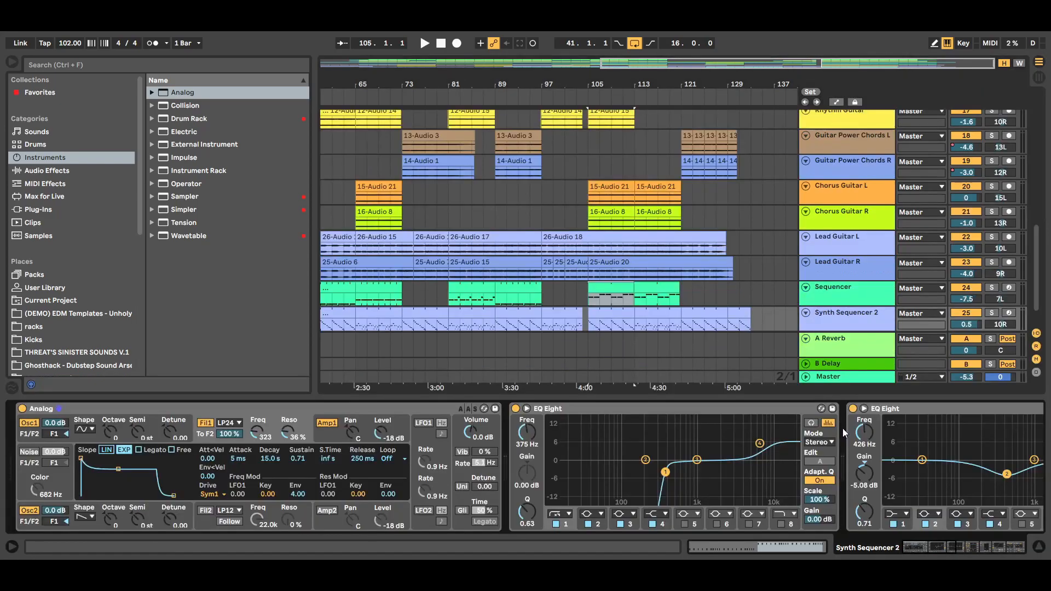
{"action": "left_click", "coordinate": [691, 412]}
{"action": "mouse_move", "coordinate": [954, 544]}
{"action": "left_mouse_down"}
{"action": "mouse_move", "coordinate": [988, 544]}
{"action": "mouse_move", "coordinate": [970, 544]}
{"action": "left_mouse_up"}
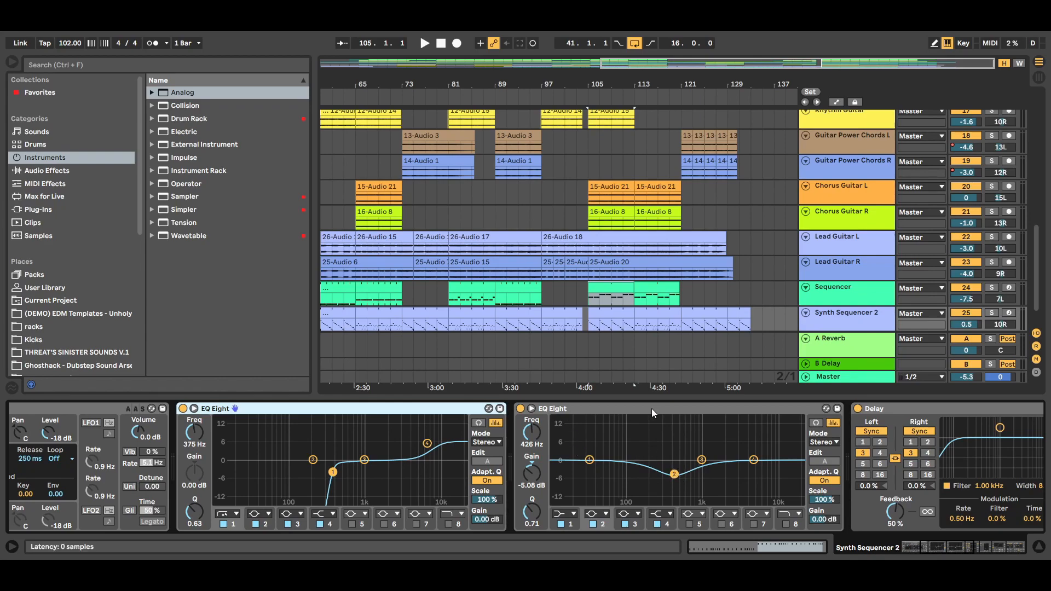
{"action": "left_click", "coordinate": [671, 407]}
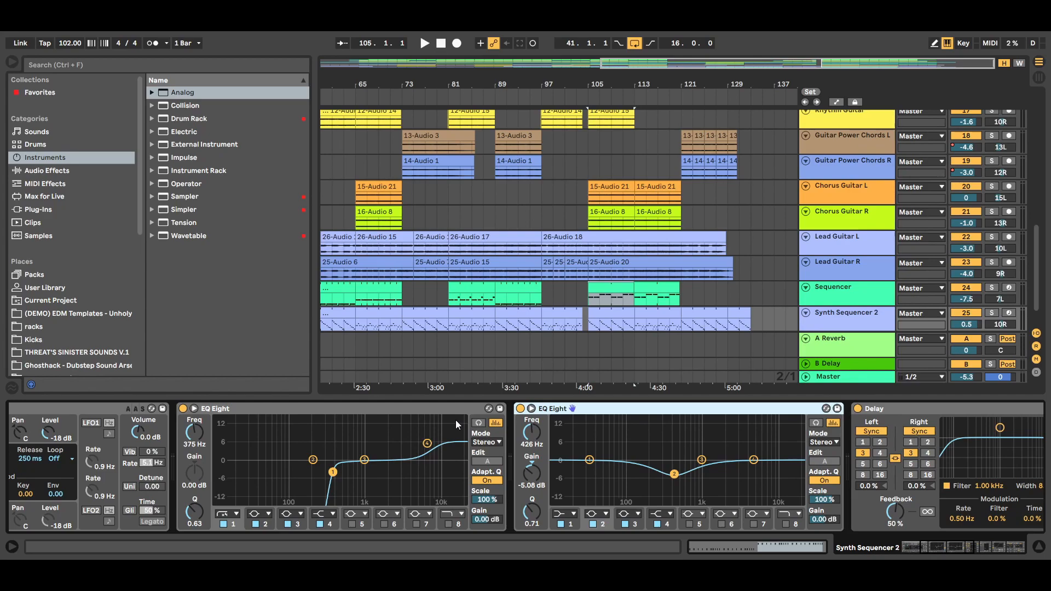
Step: Examine the Delay, Chorus, Saturator and Reverb at the end of Synth Sequencer 2's chain, and hide the device view
{"action": "left_click_drag", "start_coordinate": [945, 551], "coordinate": [957, 545]}
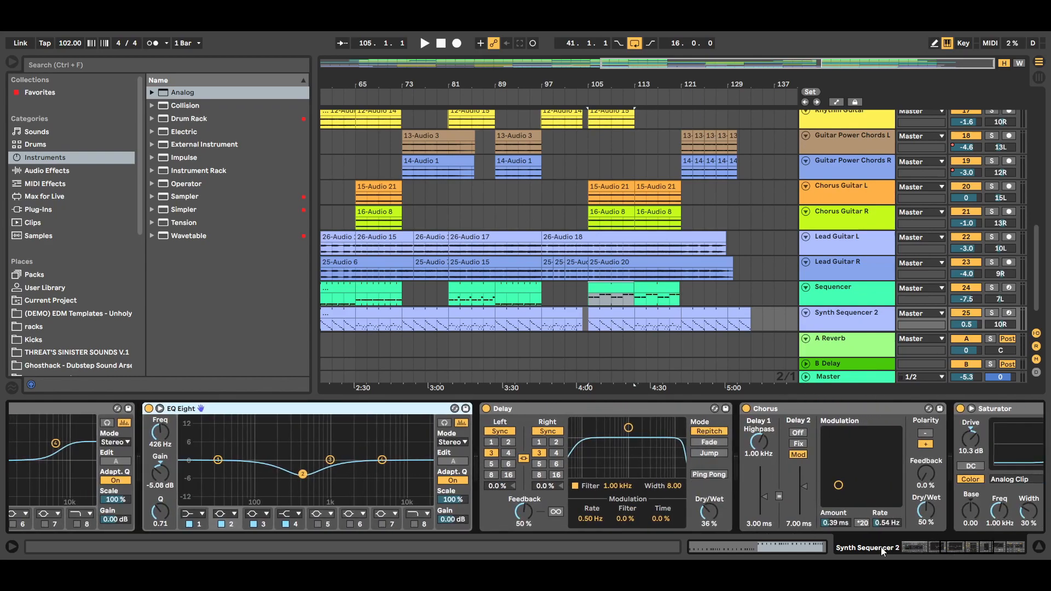
{"action": "left_click_drag", "start_coordinate": [931, 550], "coordinate": [934, 550]}
{"action": "left_click_drag", "start_coordinate": [947, 547], "coordinate": [1016, 539]}
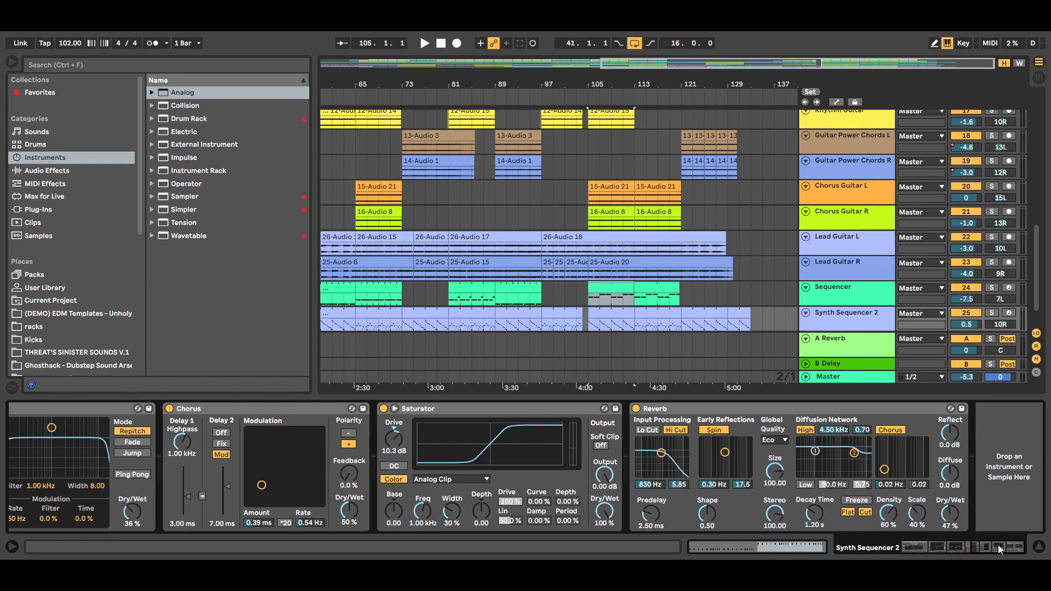
{"action": "left_click", "coordinate": [1038, 547]}
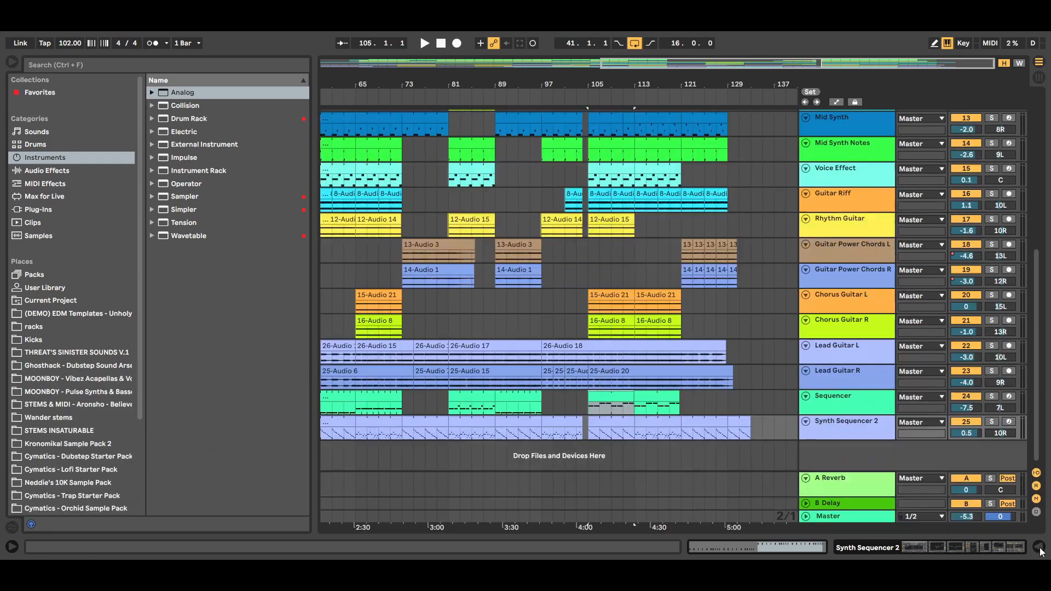
Step: Hide the browser to fit the whole song in the arrangement, and select the loop range from bar 41 to bar 57
{"action": "left_click", "coordinate": [851, 429]}
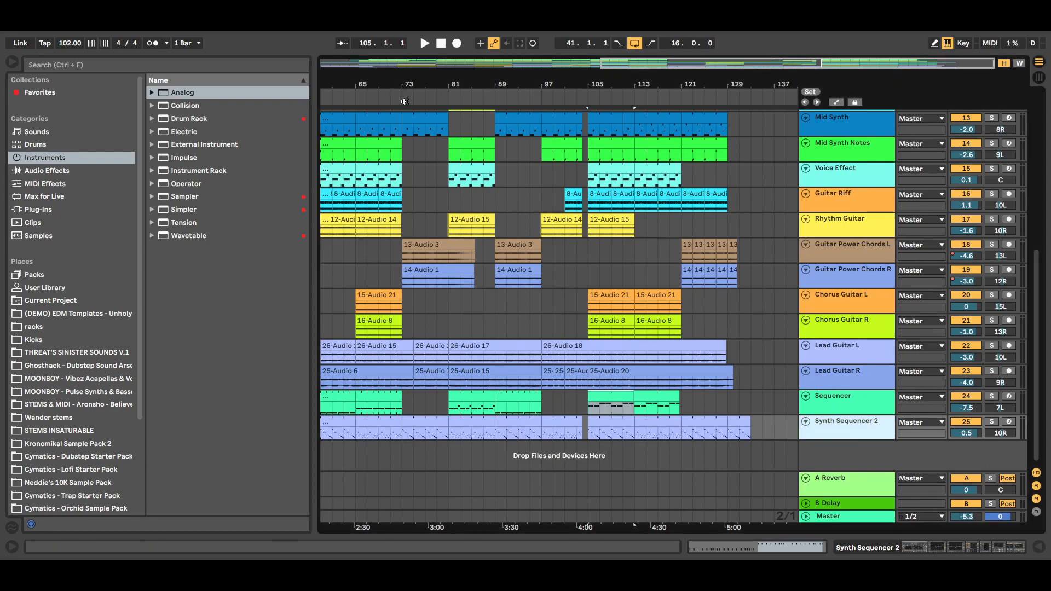
{"action": "left_click", "coordinate": [12, 62]}
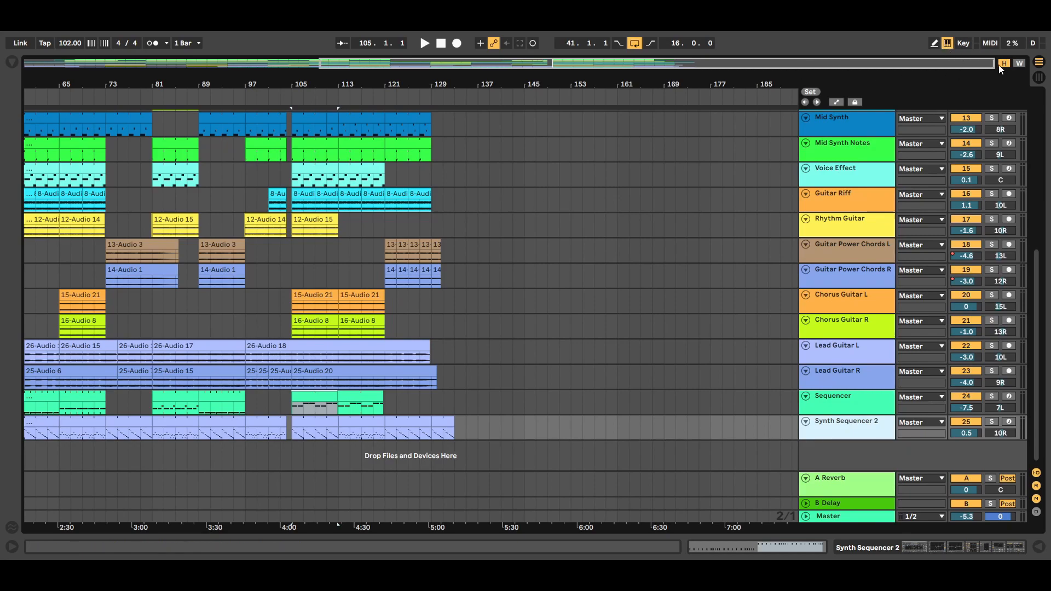
{"action": "left_click", "coordinate": [1019, 63]}
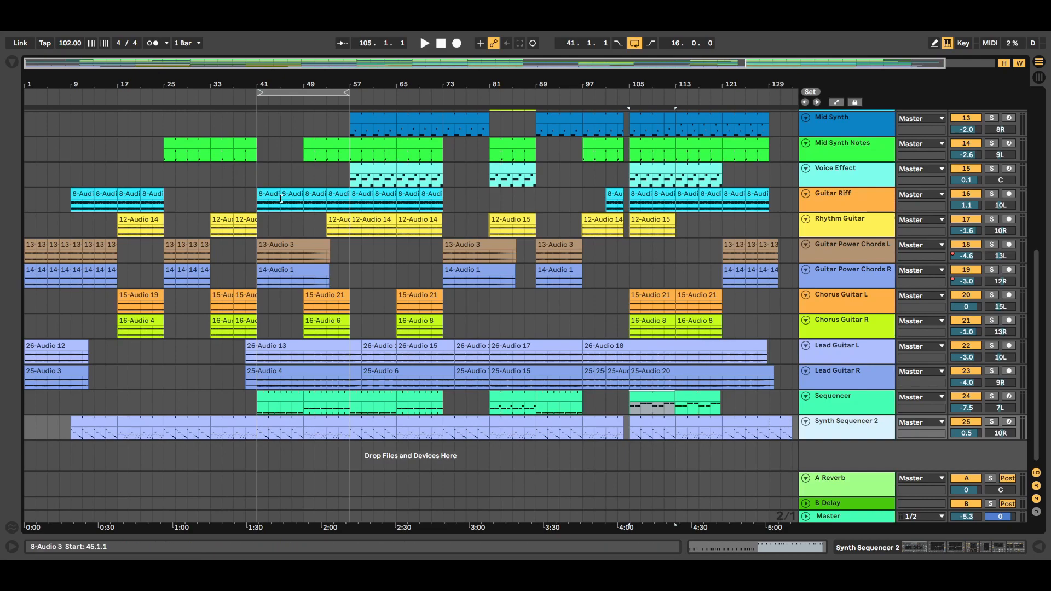
{"action": "left_click", "coordinate": [302, 90]}
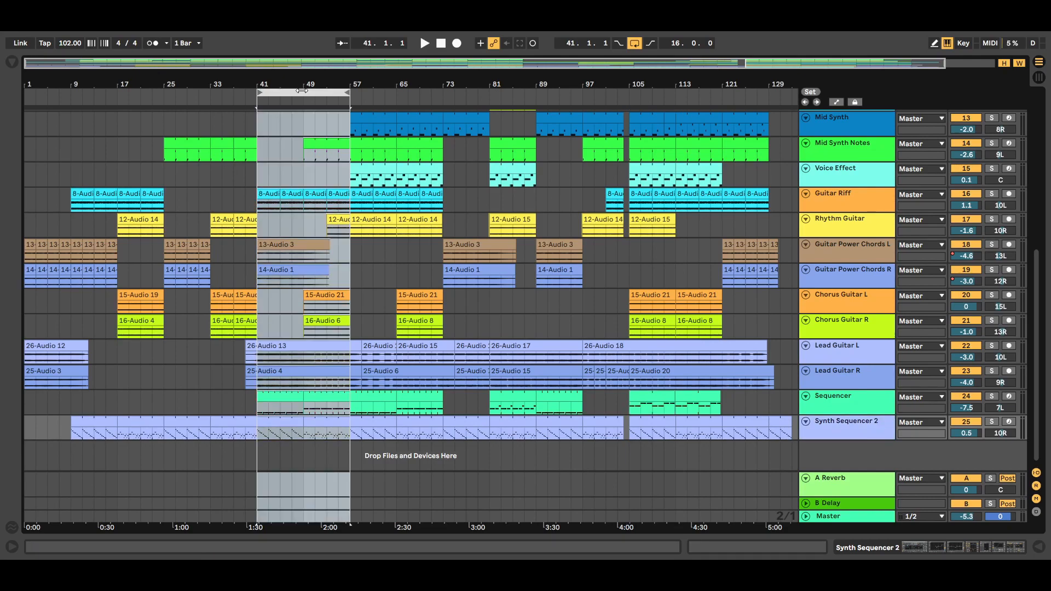